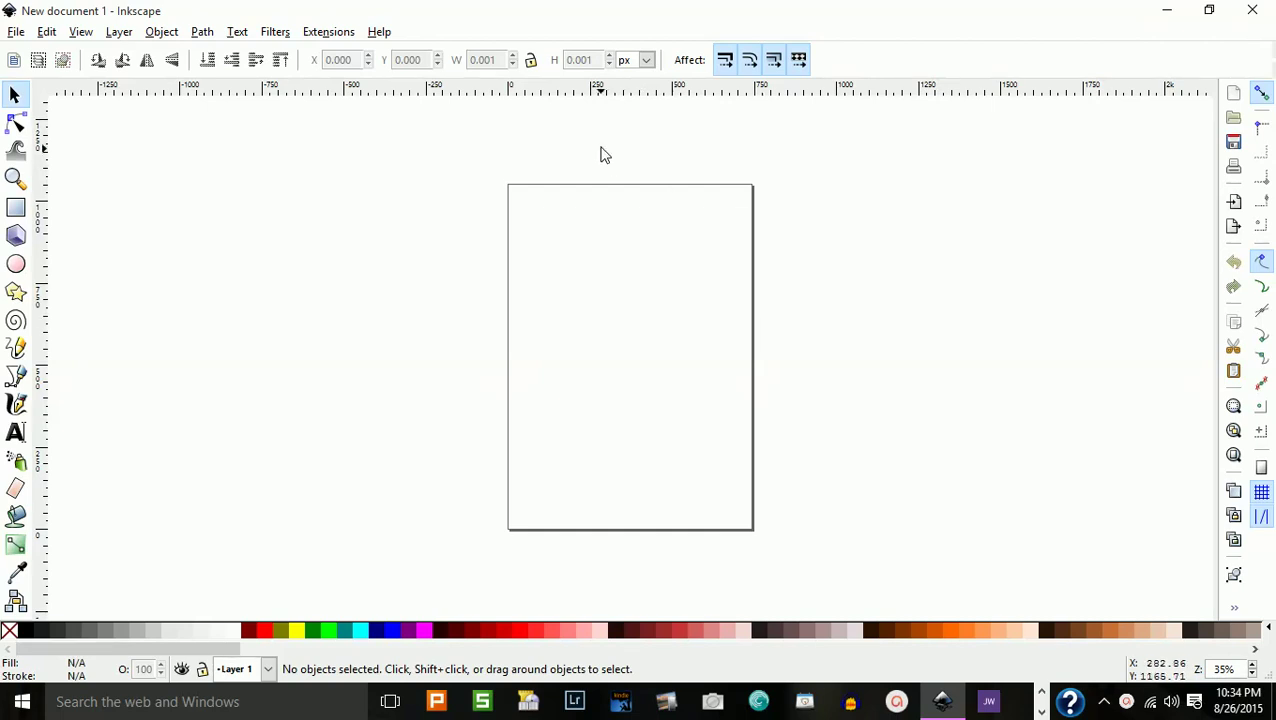
Turn off Show page border in Document Properties so the canvas is blank.
left_click(16, 32)
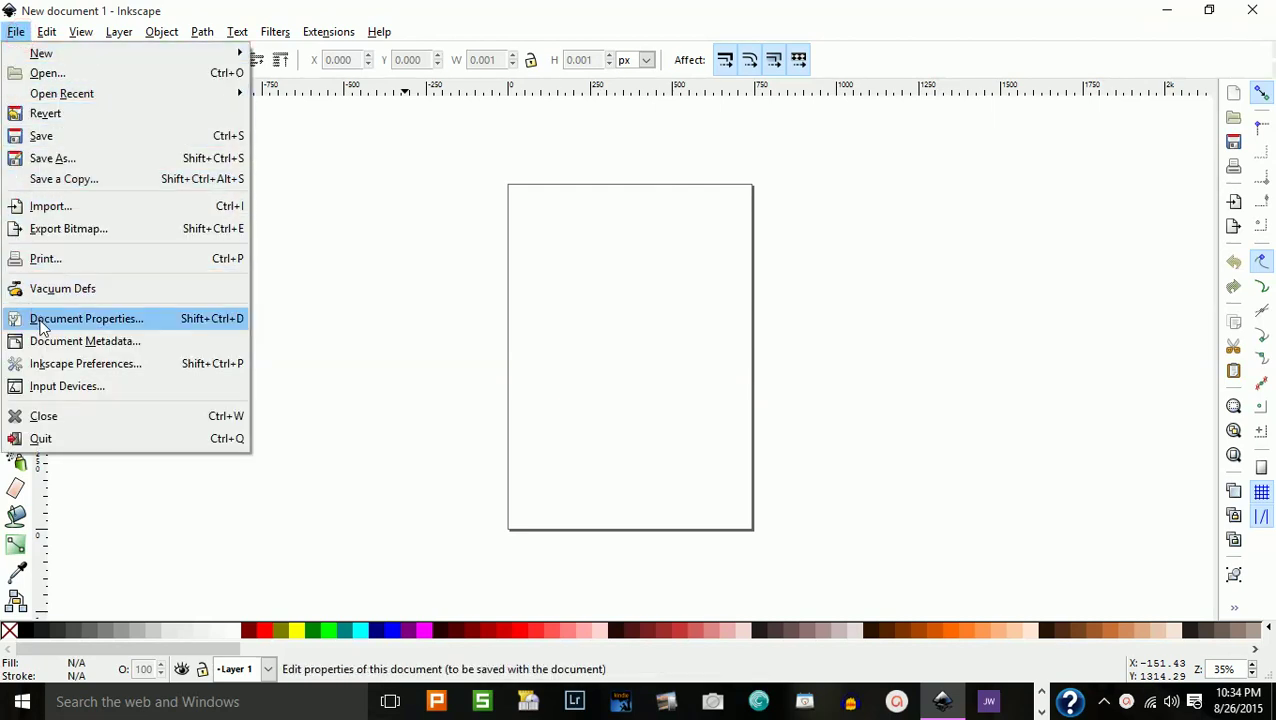
left_click(86, 318)
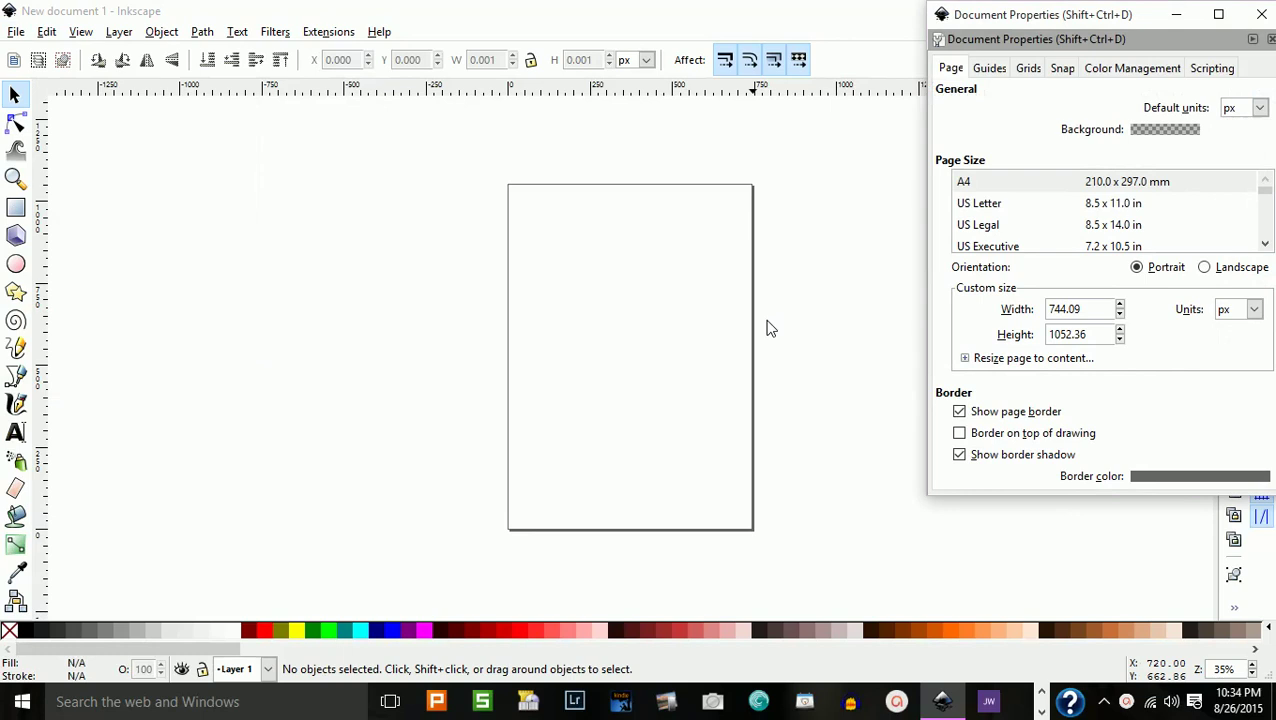
left_click(959, 412)
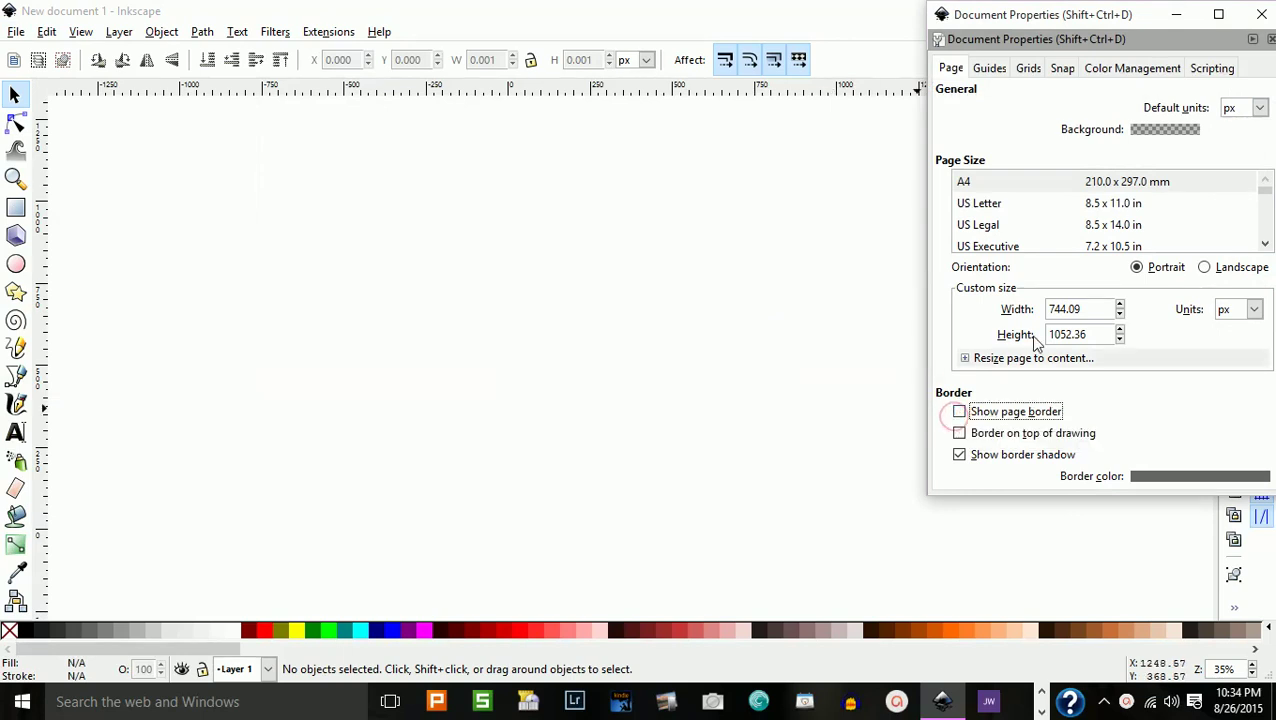
left_click(1261, 15)
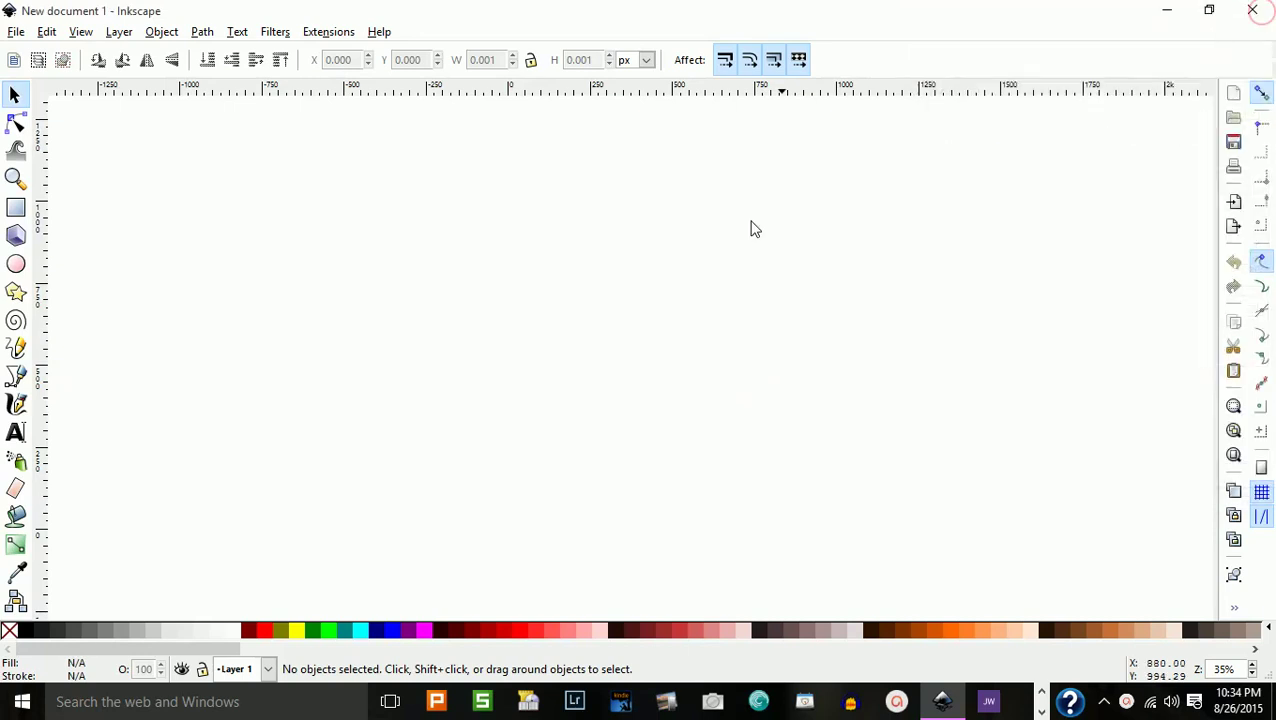
Draw a 1168.57 px 20% gray circle and move it up toward the top middle.
left_click(17, 266)
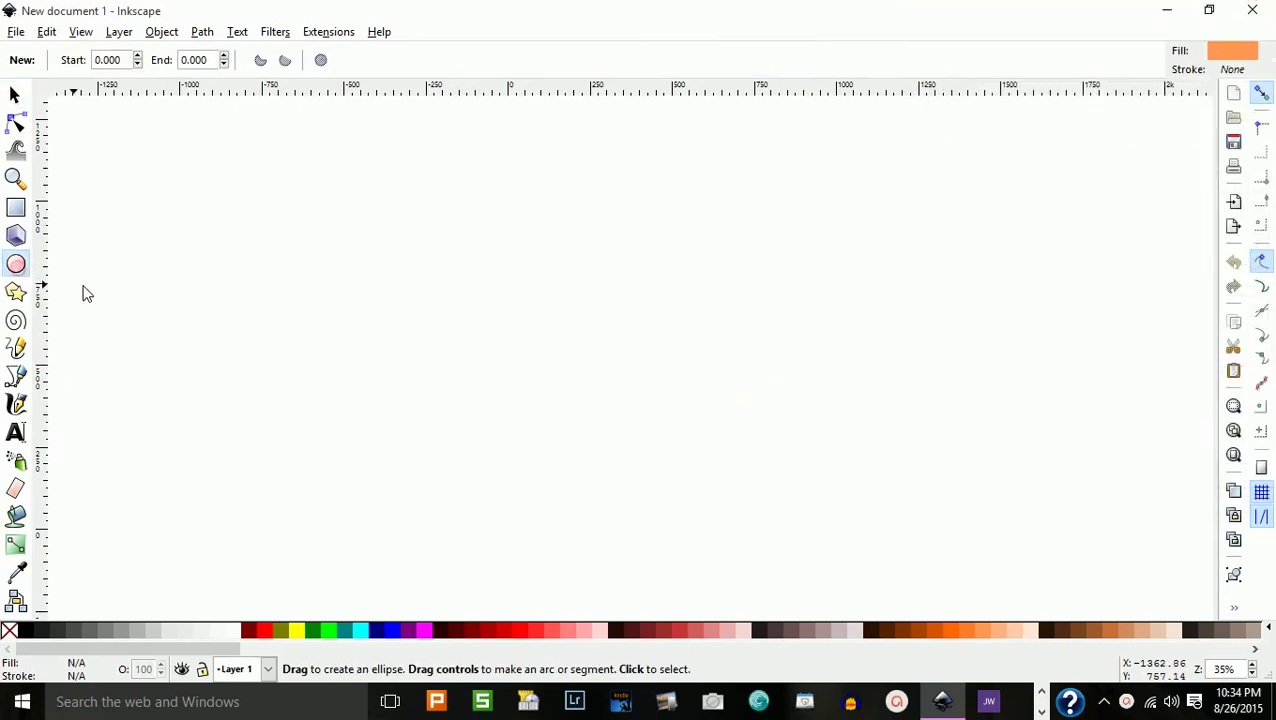
left_click(152, 636)
left_click_drag(389, 201, 771, 583)
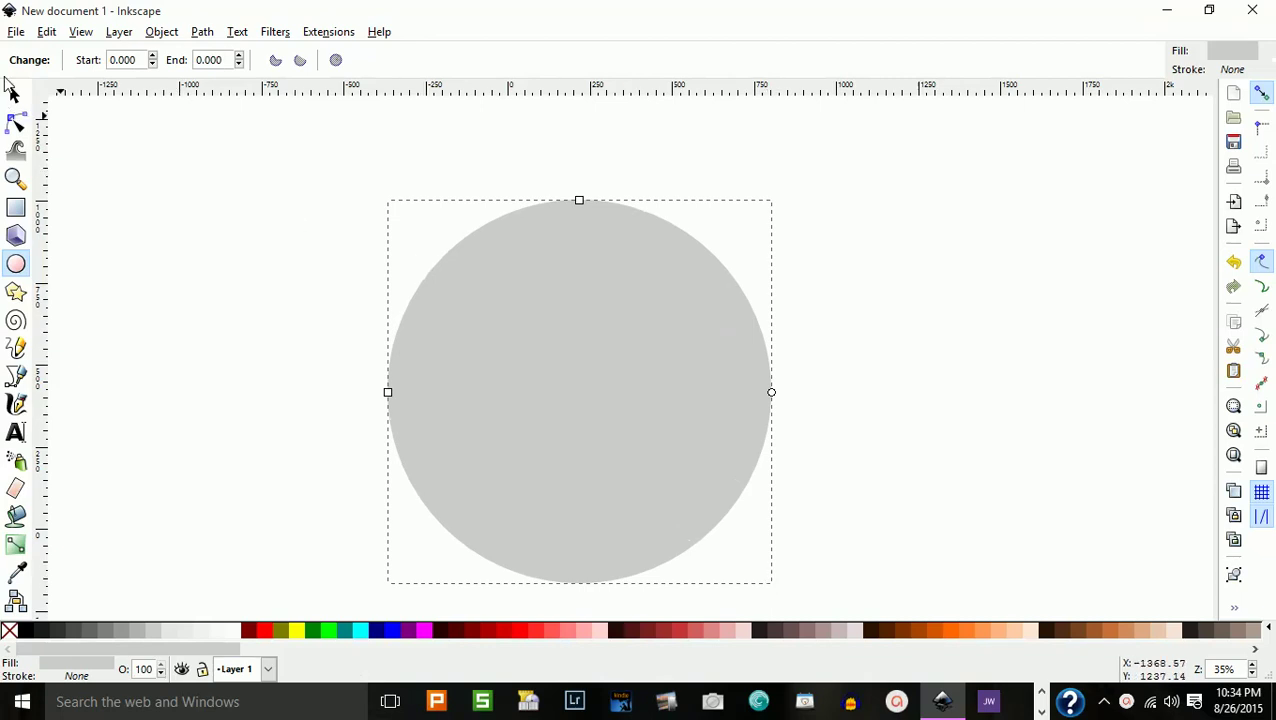
left_click(14, 93)
left_click_drag(584, 413, 584, 307)
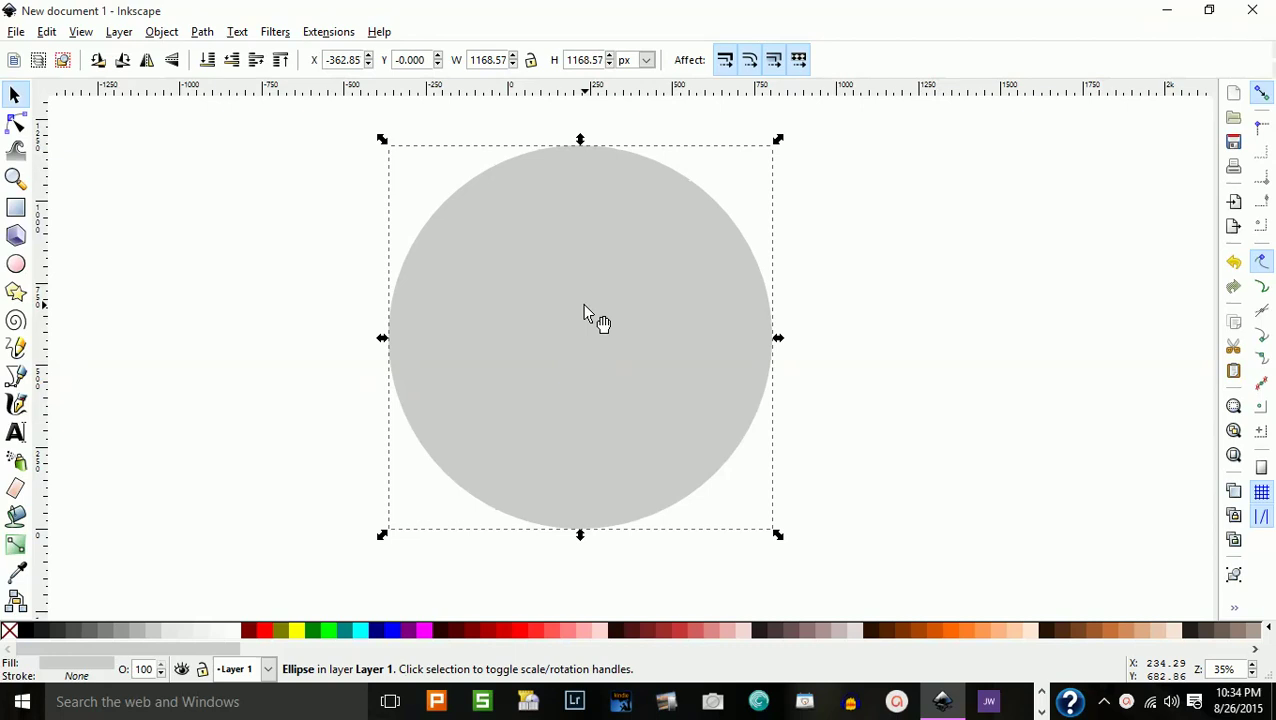
Duplicate the circle, make the copy red, and shrink it to 1128.57 × 1111.42 px.
right_click(584, 313)
left_click(618, 446)
left_click(698, 636)
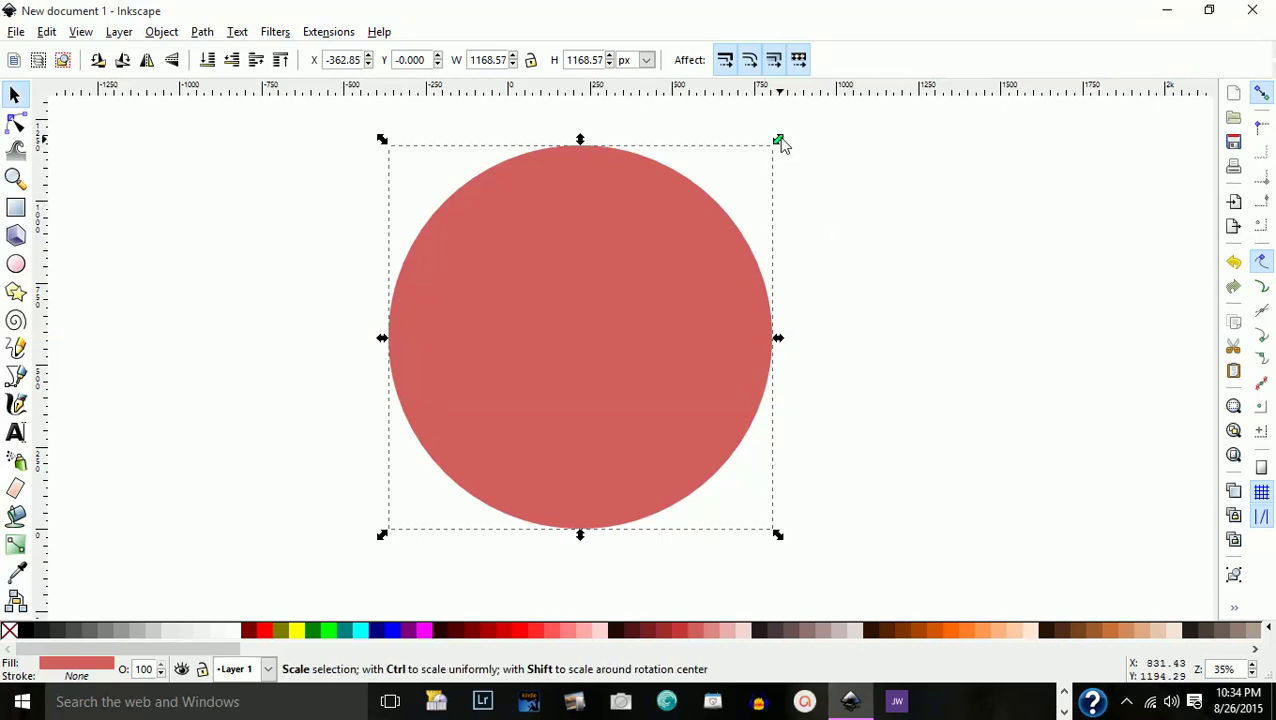
key("shift")
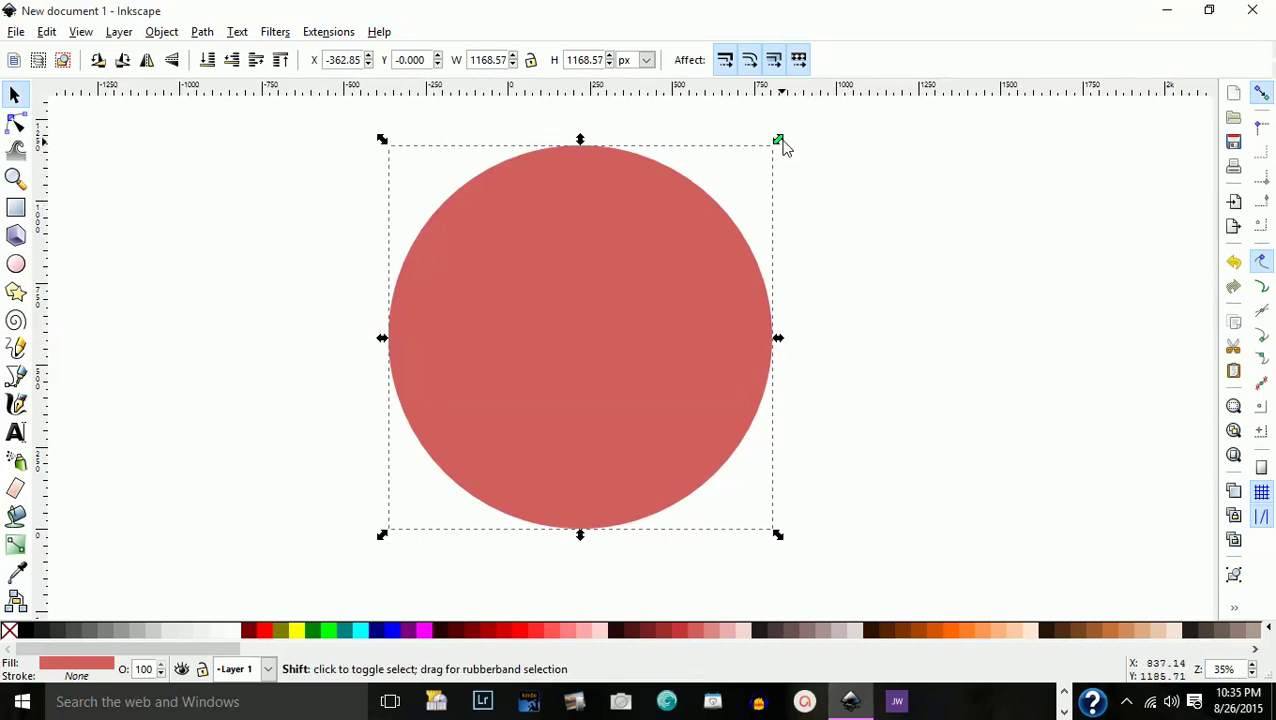
left_click_drag(782, 143, 780, 157)
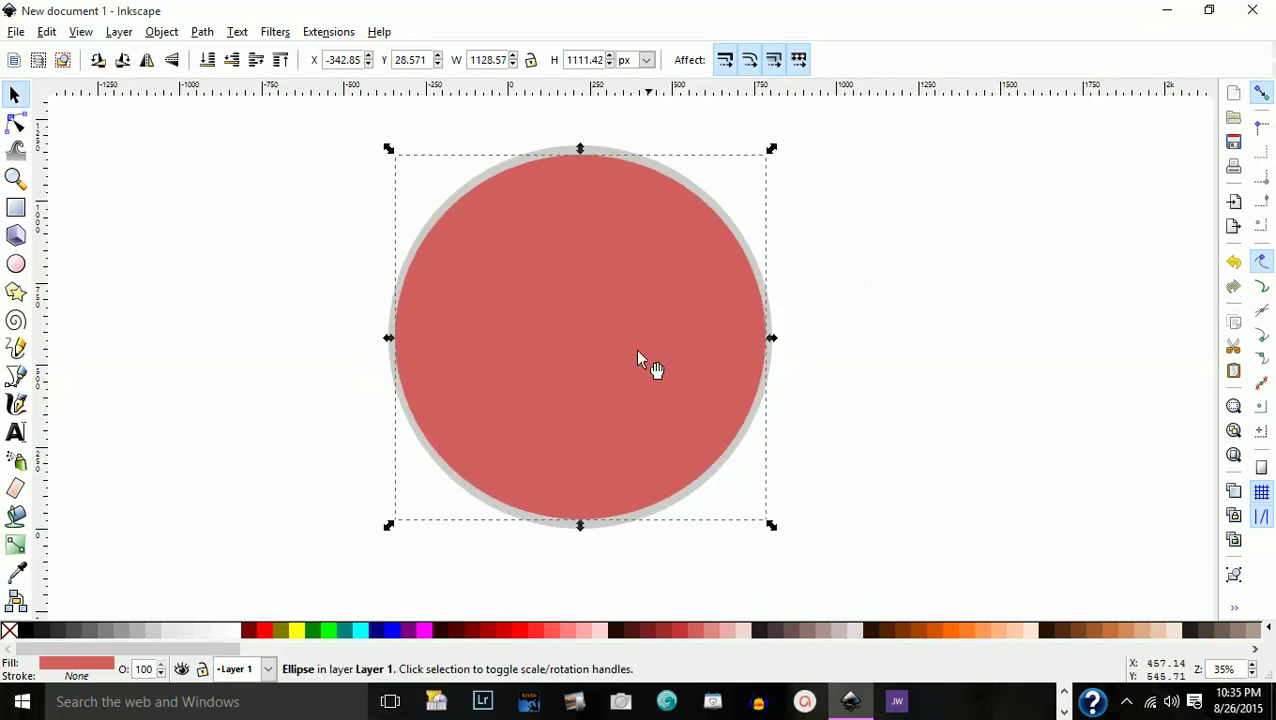
Duplicate the red disc, give it the rim's gray, and shrink it to a 311.429 px central hub.
right_click(593, 314)
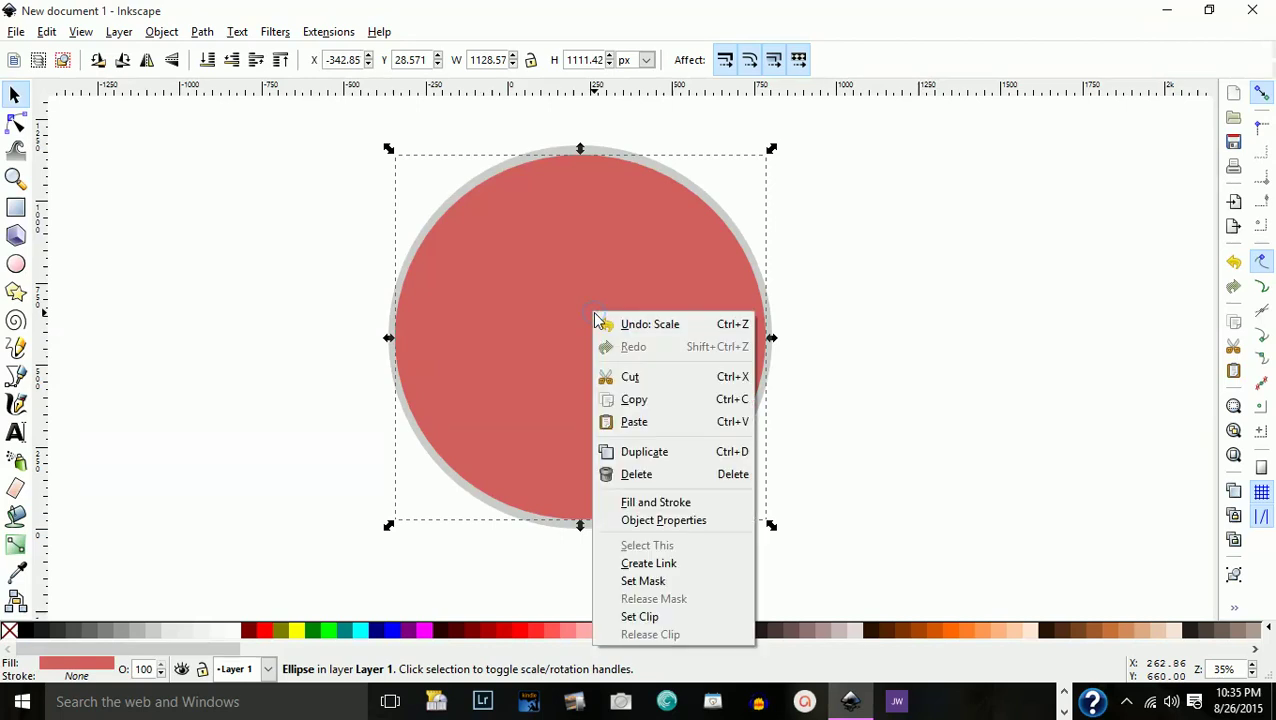
left_click(634, 456)
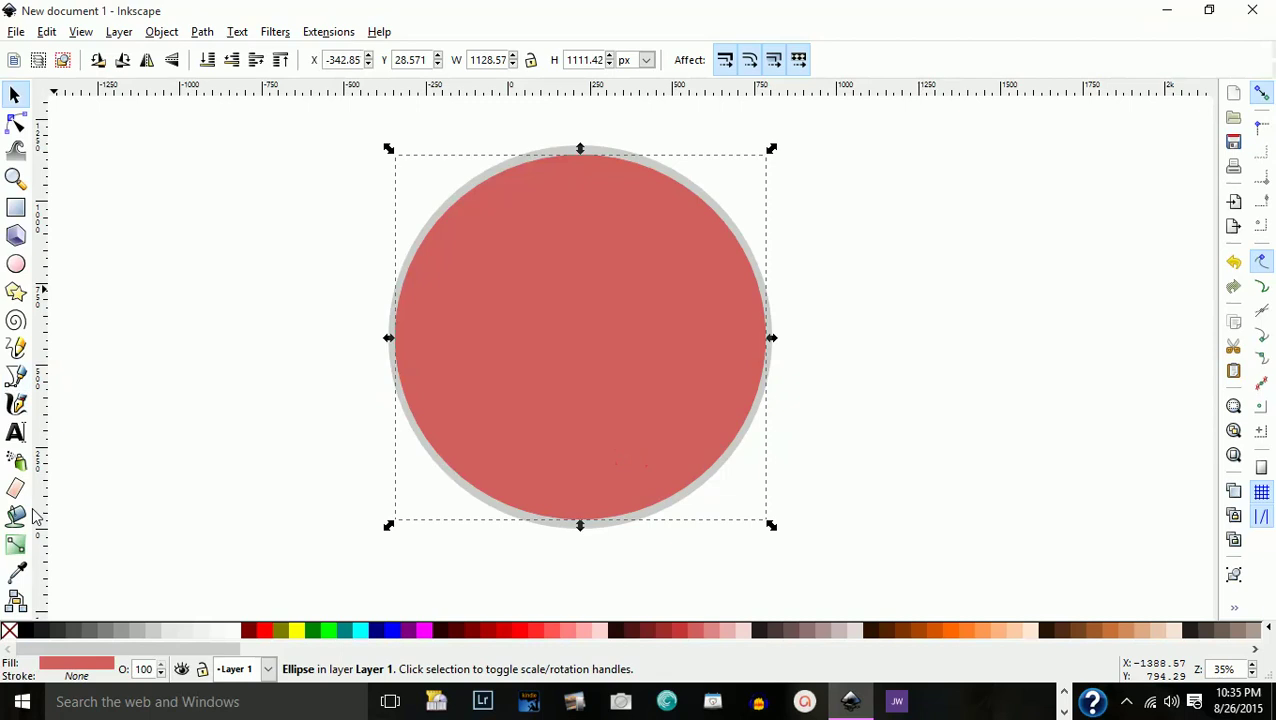
left_click(17, 571)
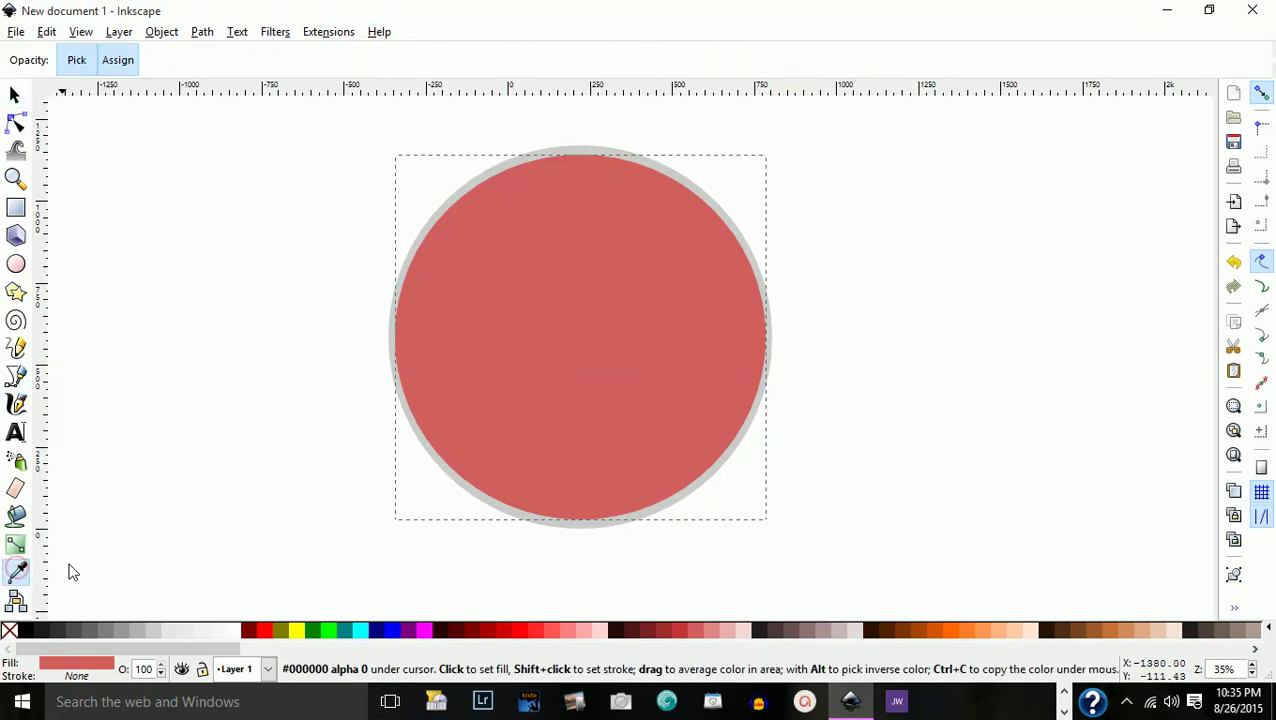
left_click(391, 343)
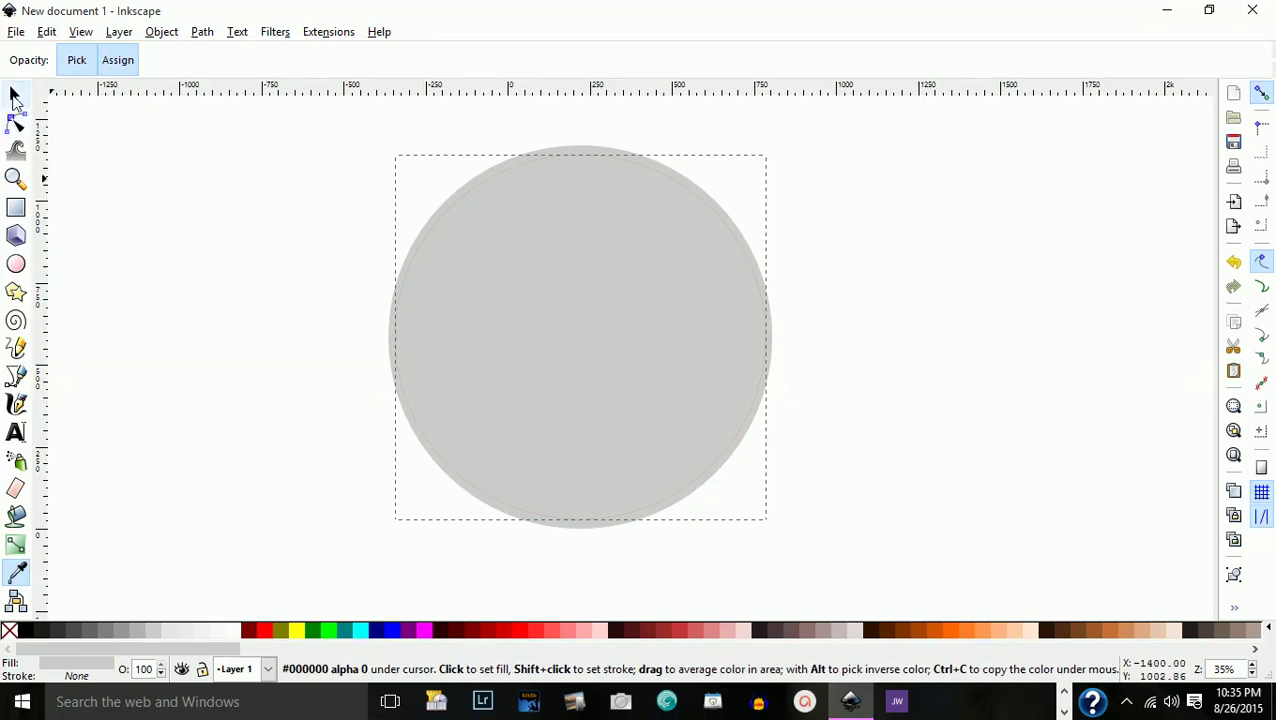
left_click(14, 95)
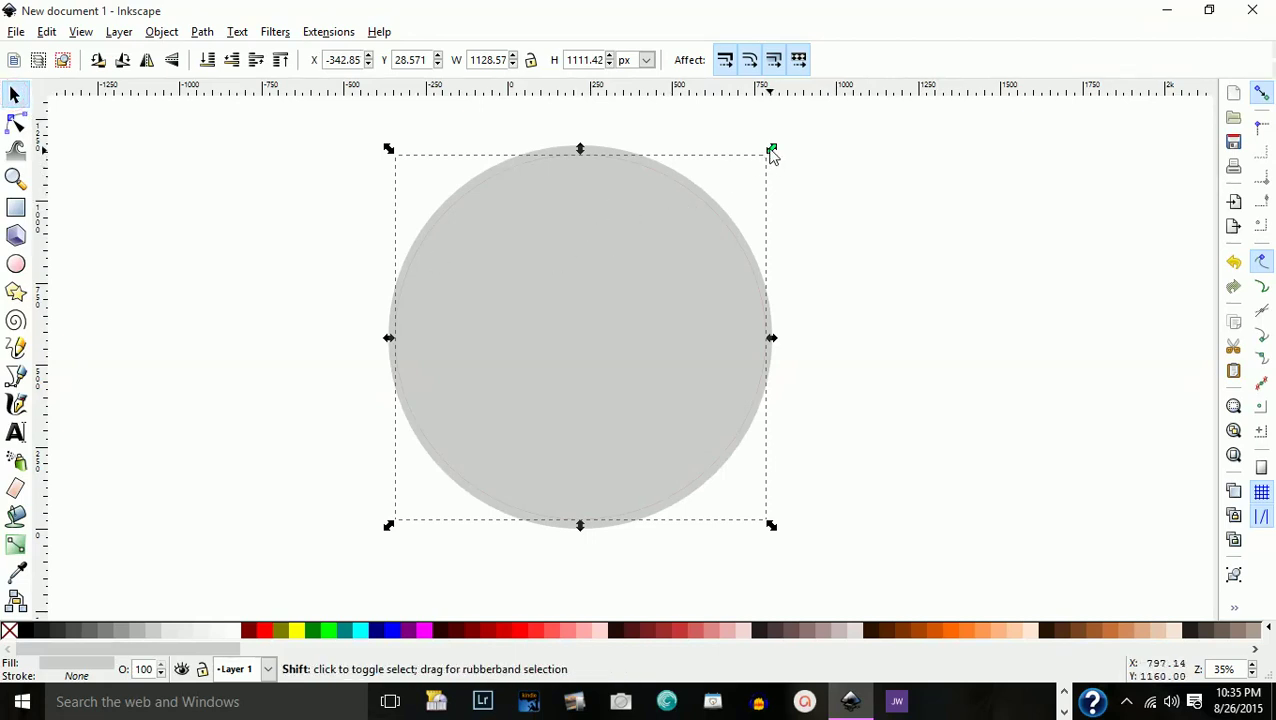
left_click_drag(771, 150, 634, 280)
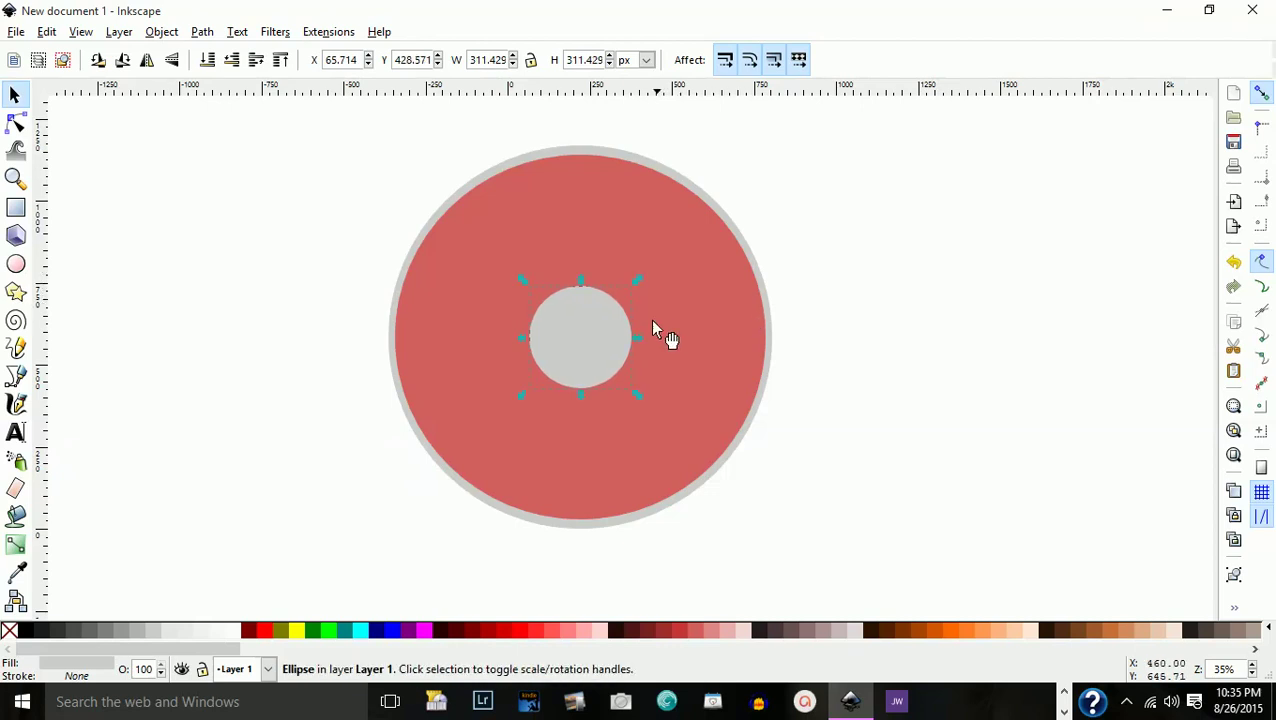
Duplicate the hub, make the copy white, and shrink it to 174.286 × 180 px.
right_click(592, 344)
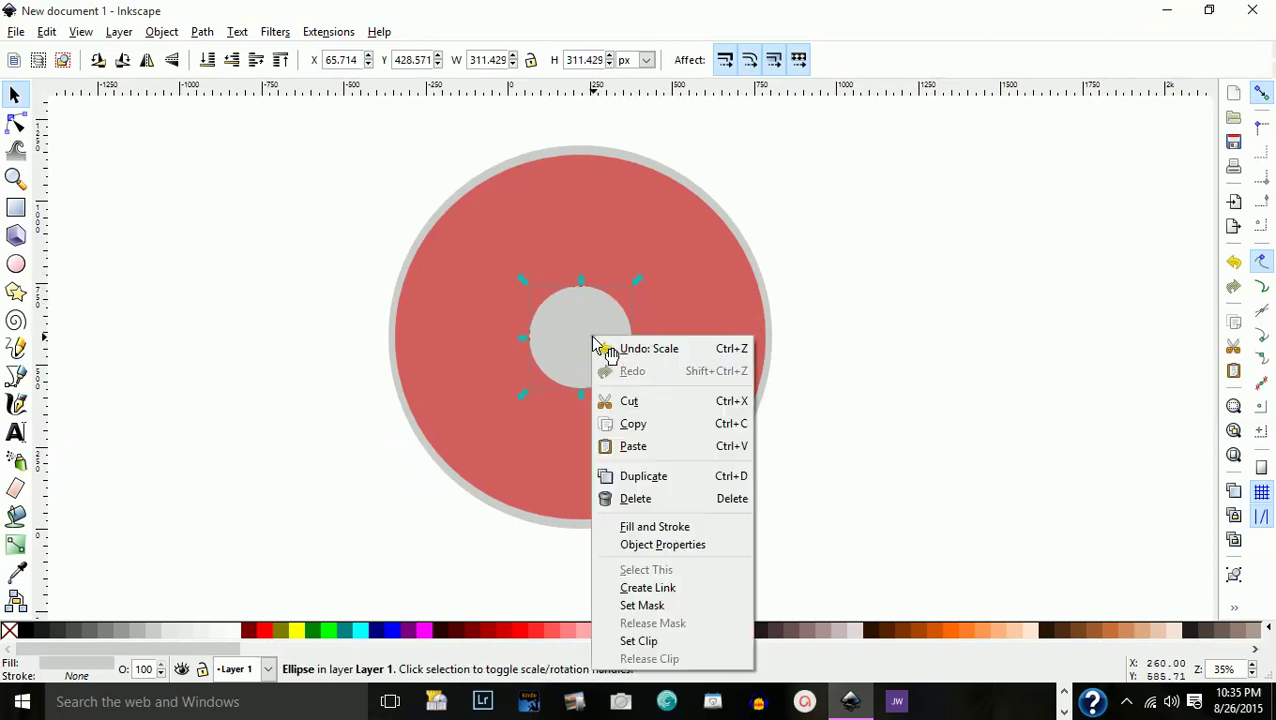
left_click(626, 478)
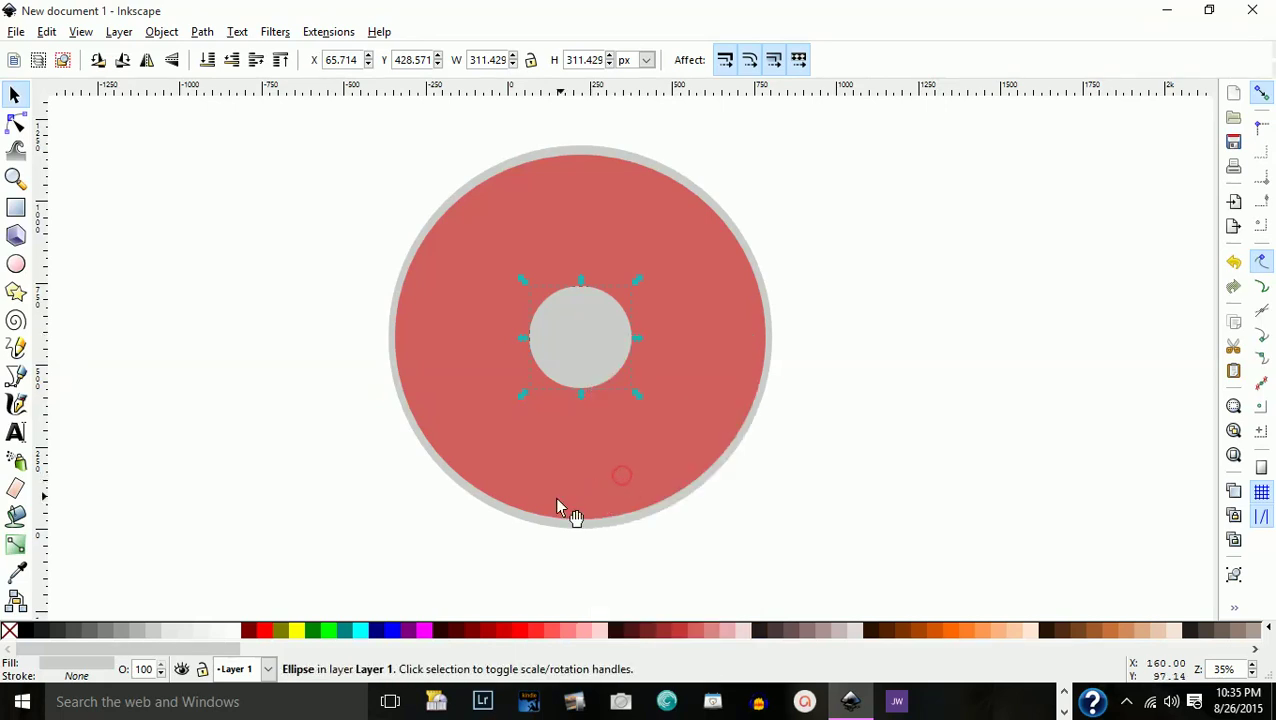
left_click(233, 632)
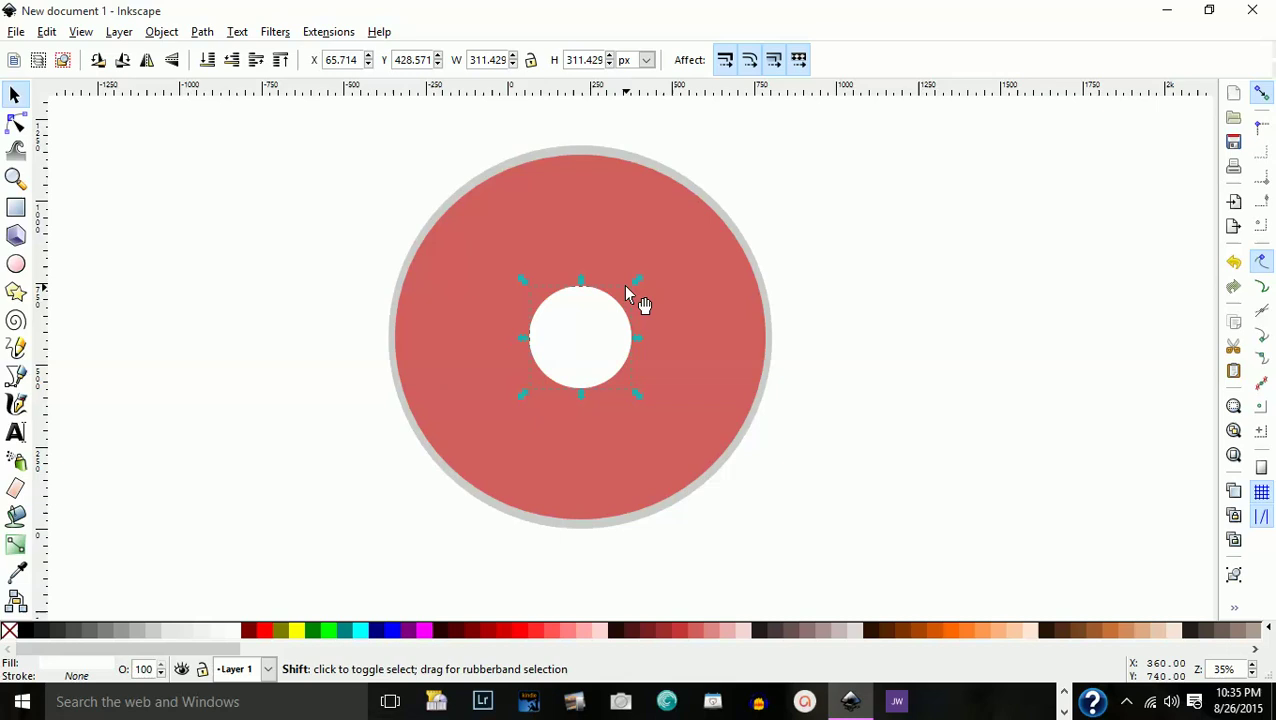
left_click_drag(638, 282, 614, 300)
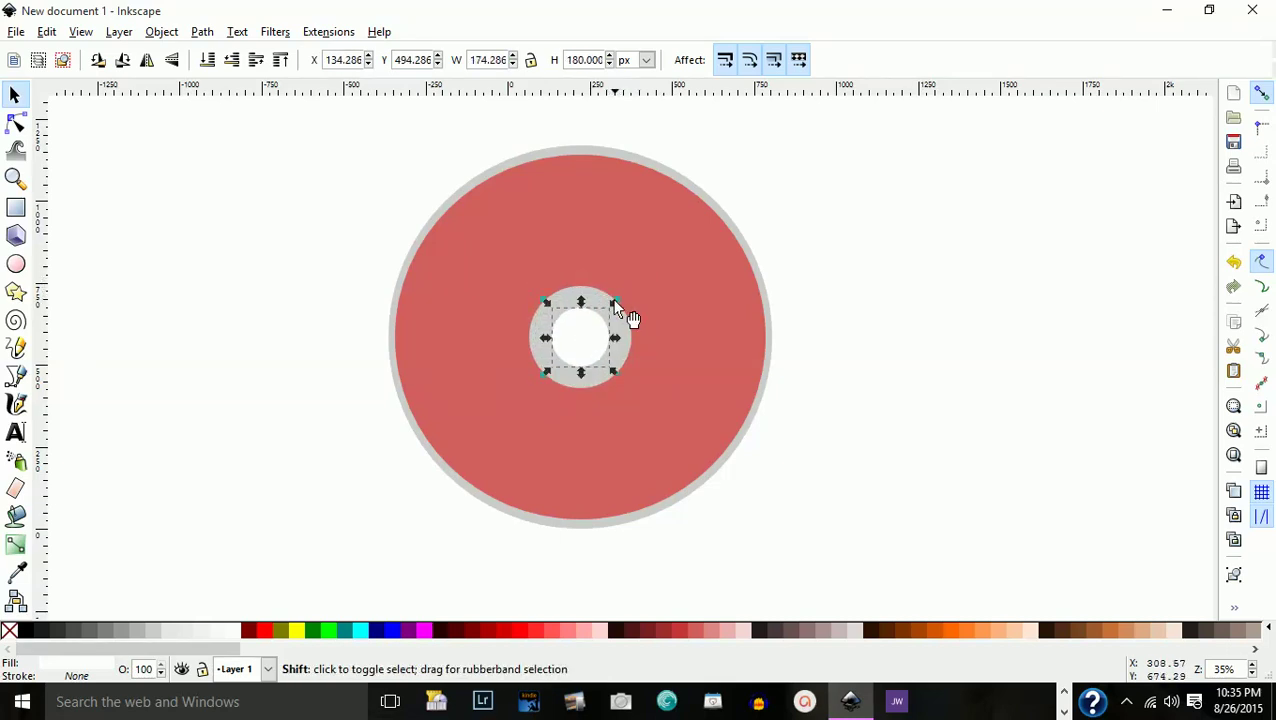
left_click(256, 334)
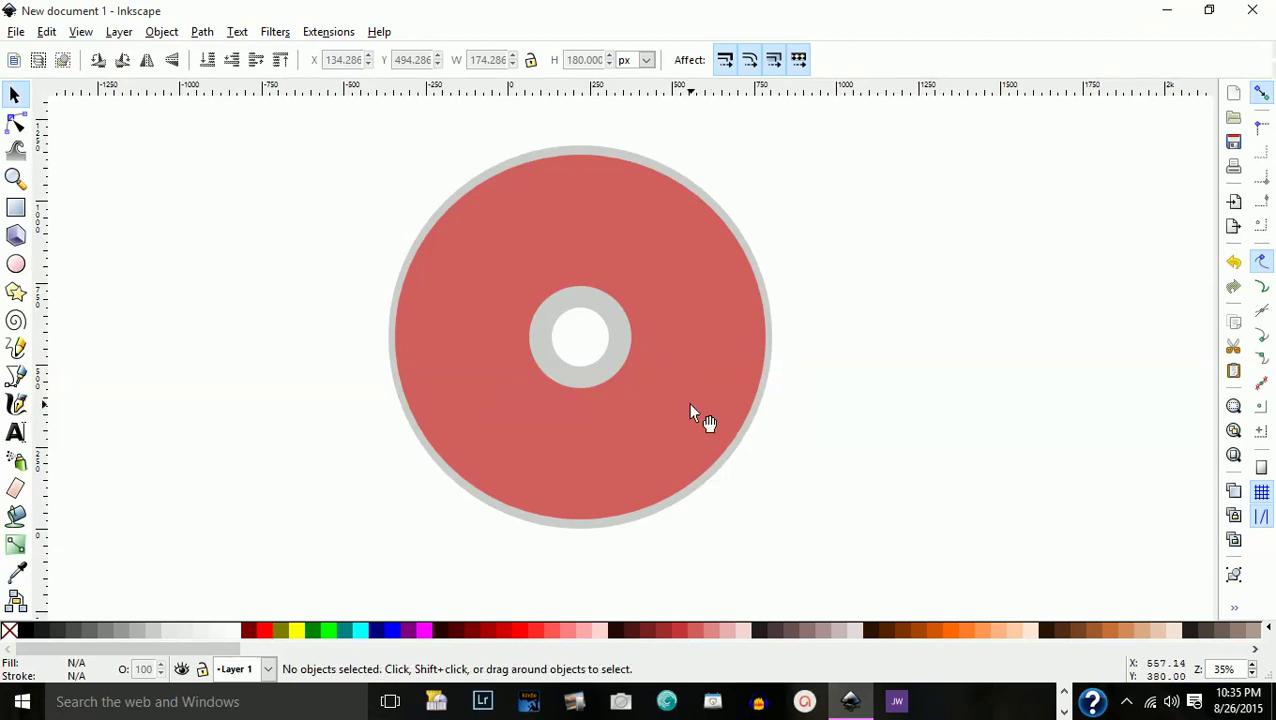
Zoom in and type black 'memorex' text on the disc left of the hub.
scroll(683, 258, "up", 1)
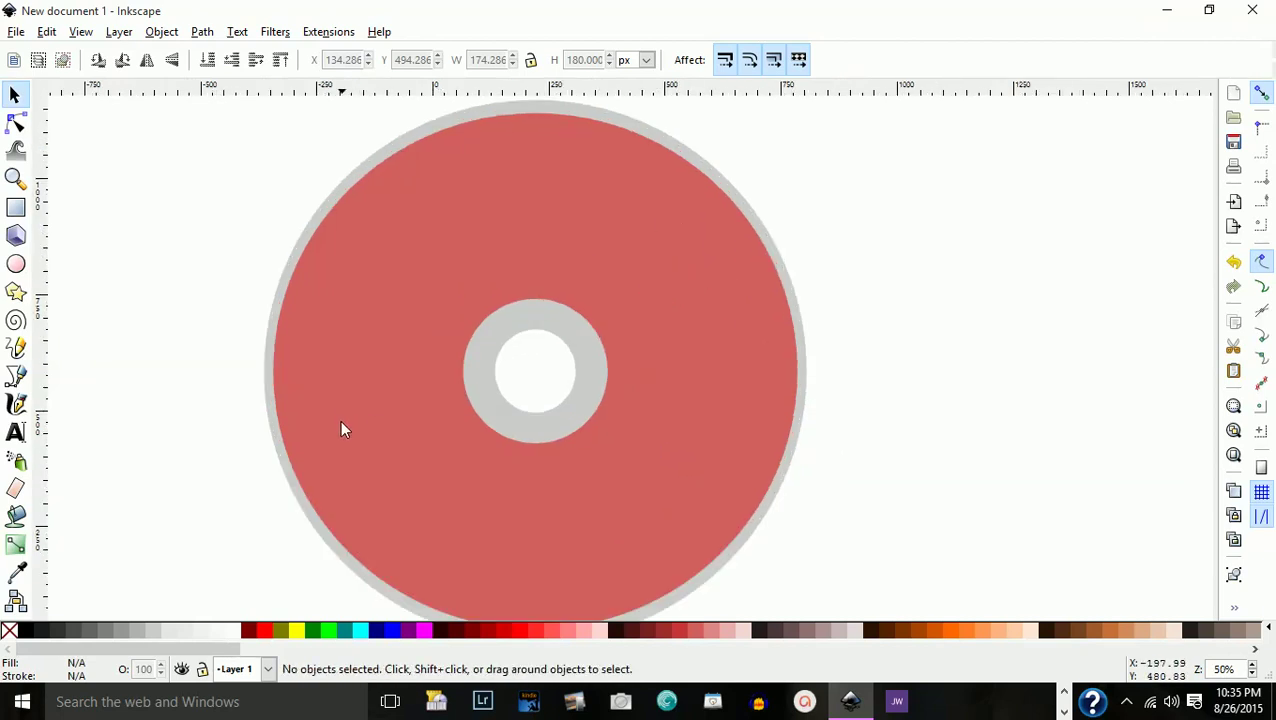
left_click(15, 433)
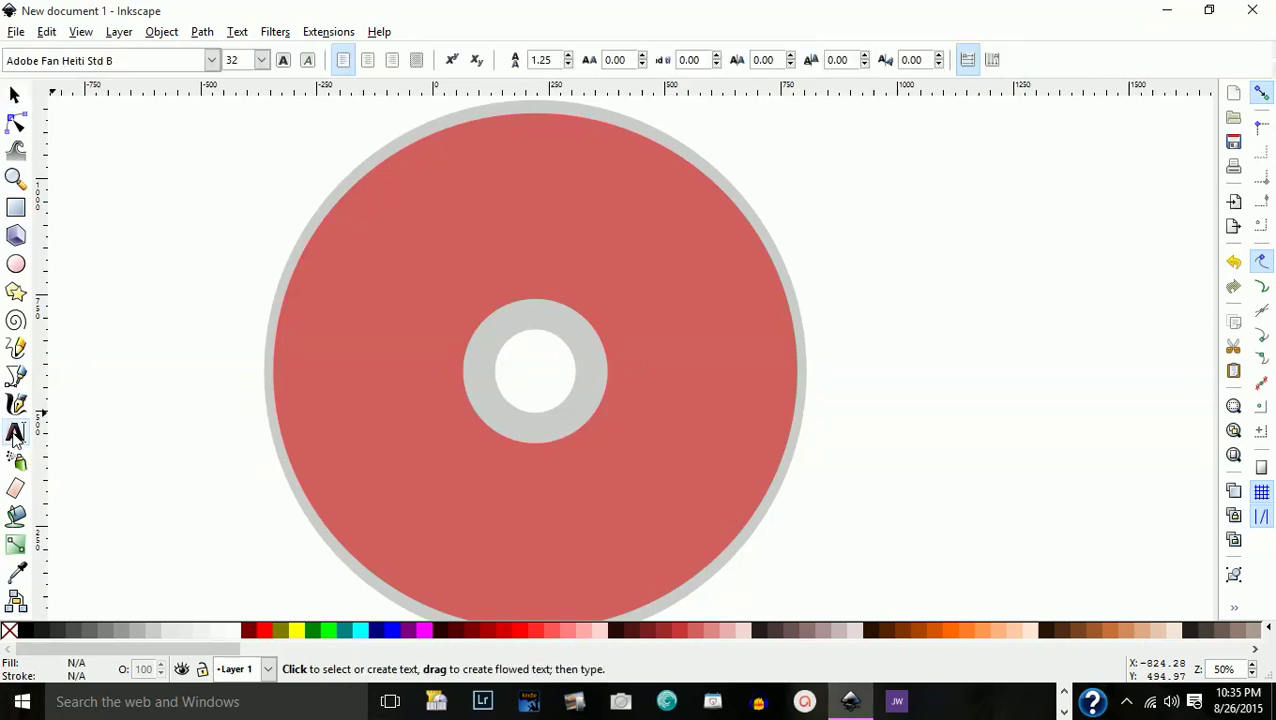
left_click(320, 372)
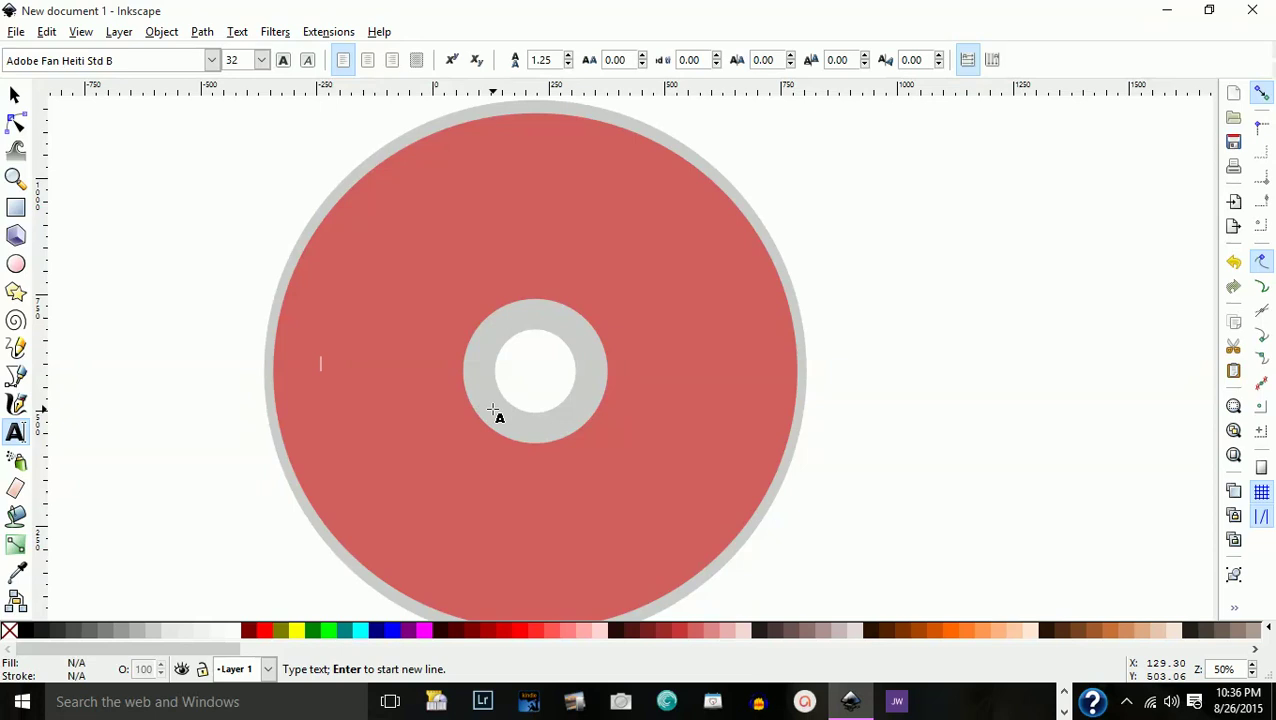
type("memorex")
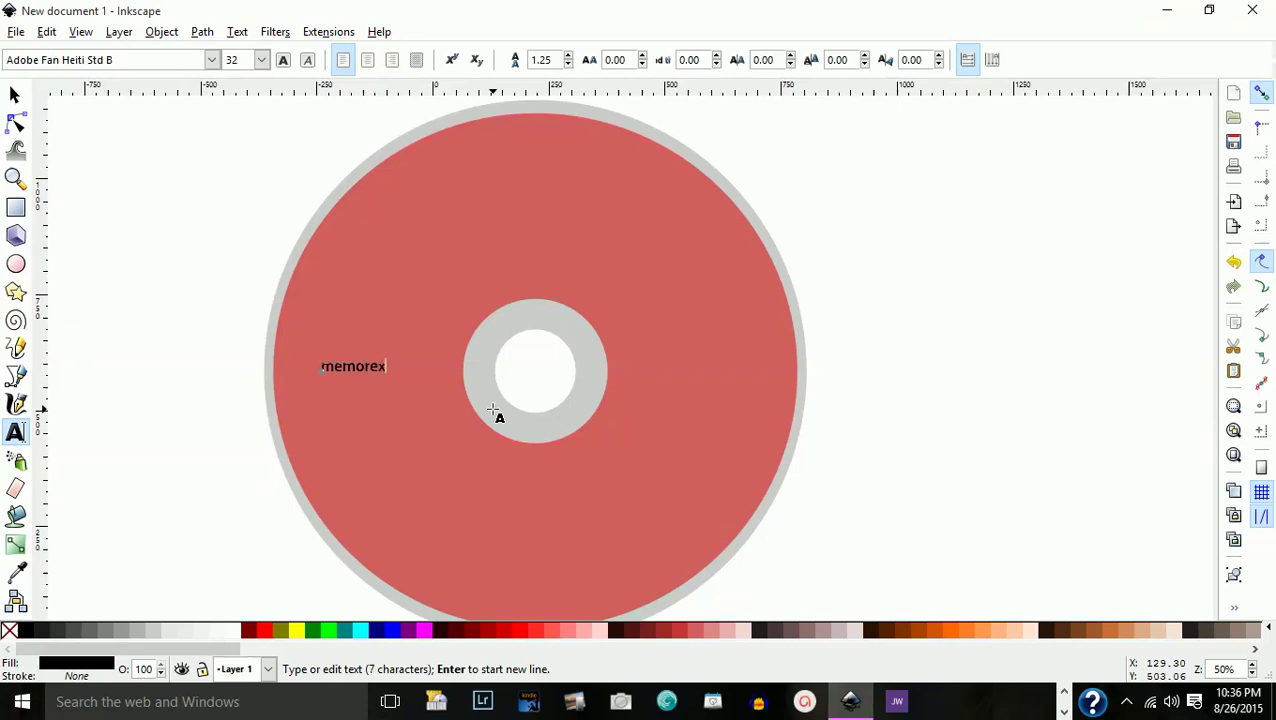
Scale 'memorex' up to 328.689 × 44.381 px so it spans from rim to hub.
left_click(15, 94)
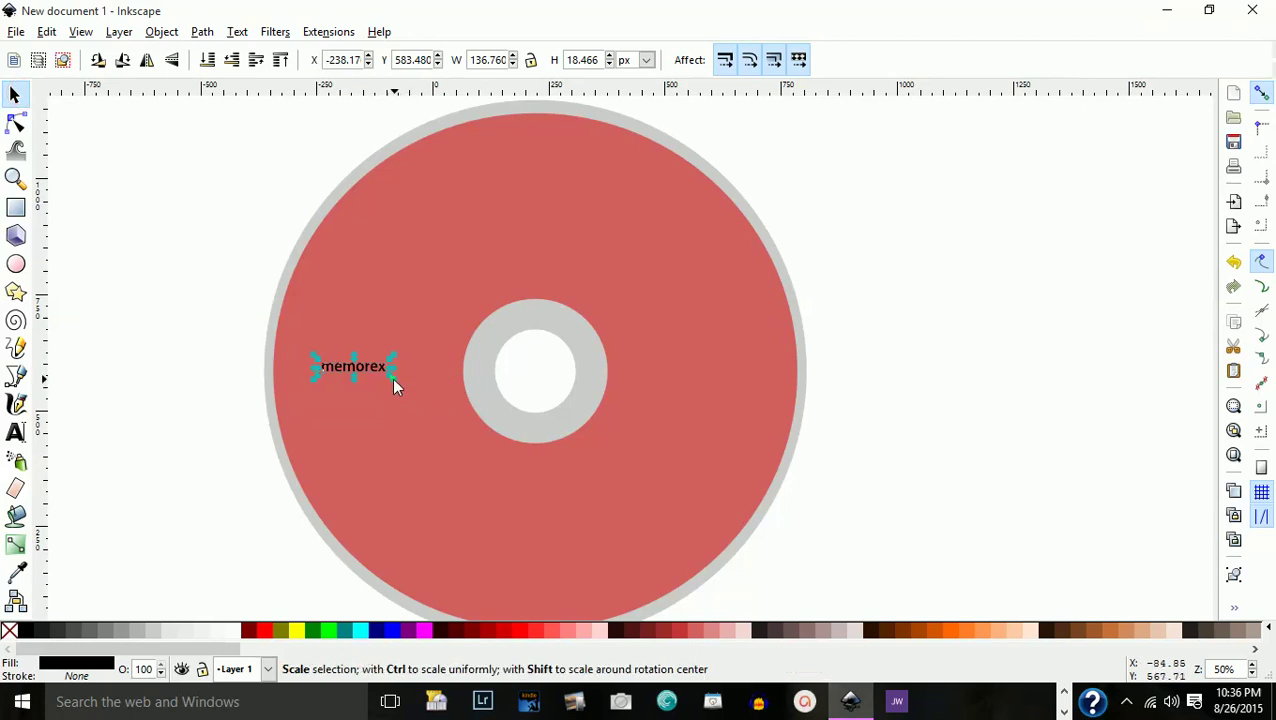
left_click_drag(392, 378, 447, 418)
left_click_drag(321, 383, 282, 402)
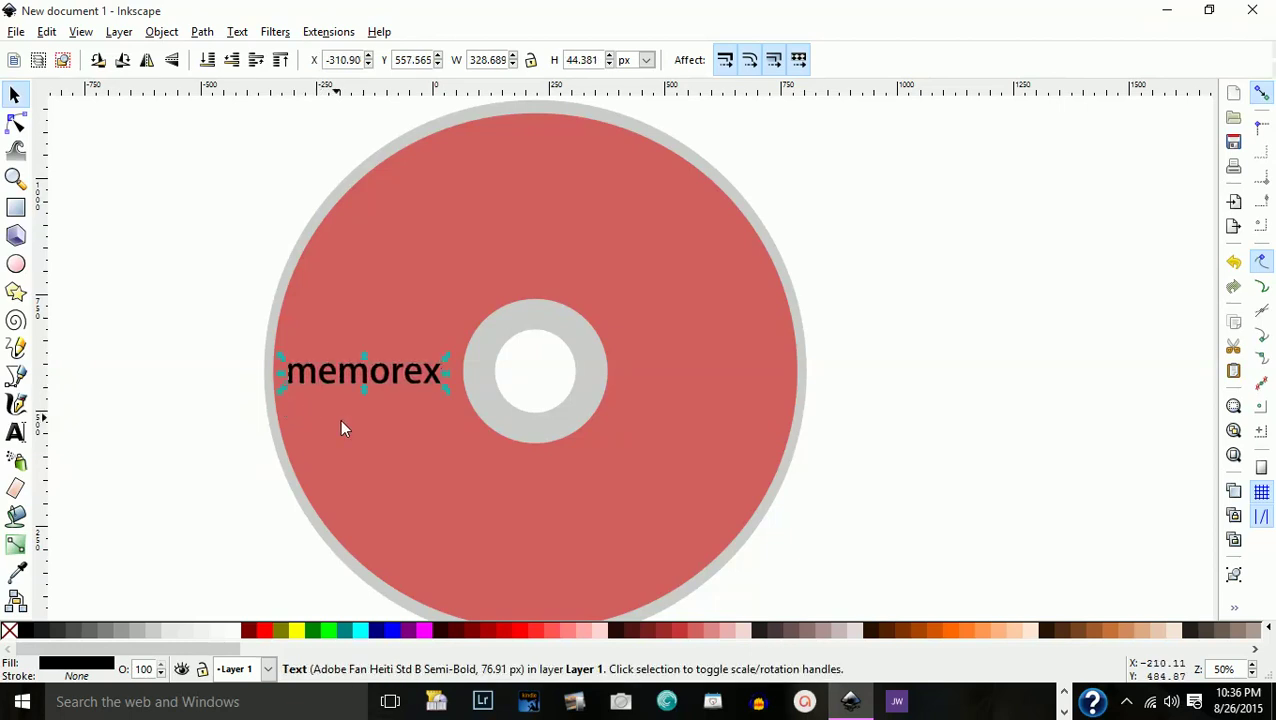
left_click(196, 357)
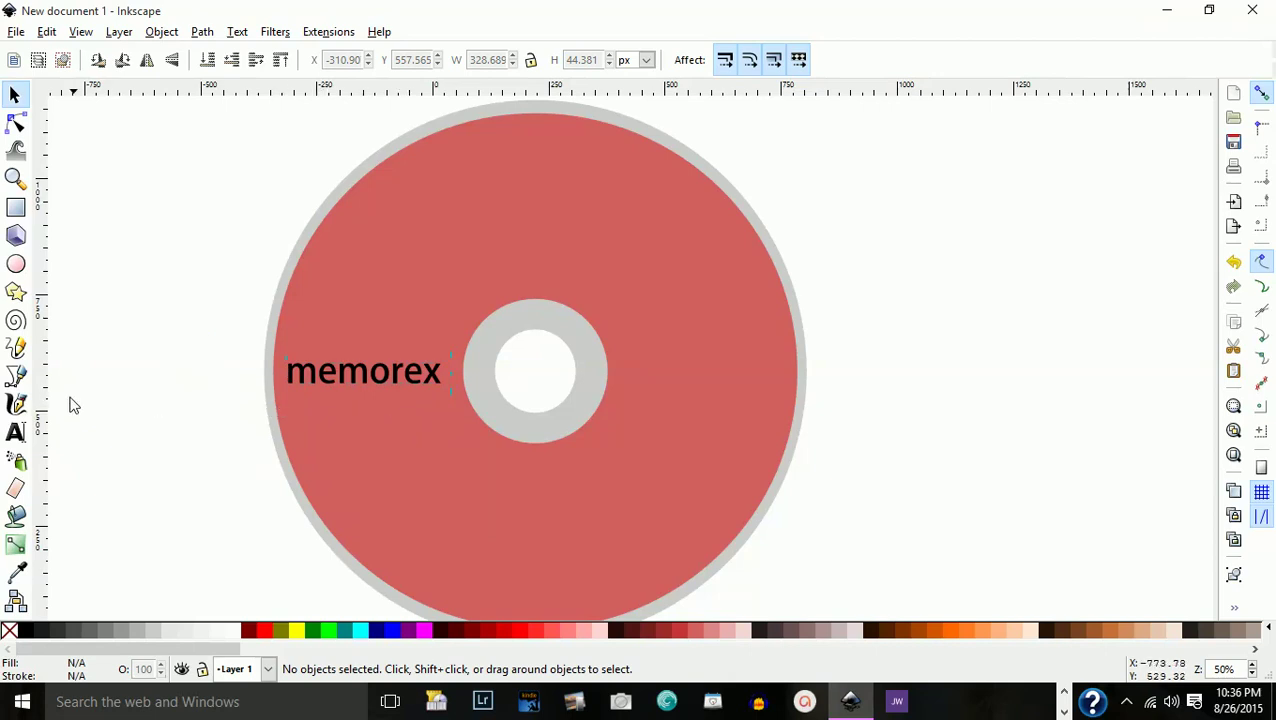
Add a black 'CD-R' label right of the hub, scaled to 252.008 × 90.431 px.
left_click(18, 431)
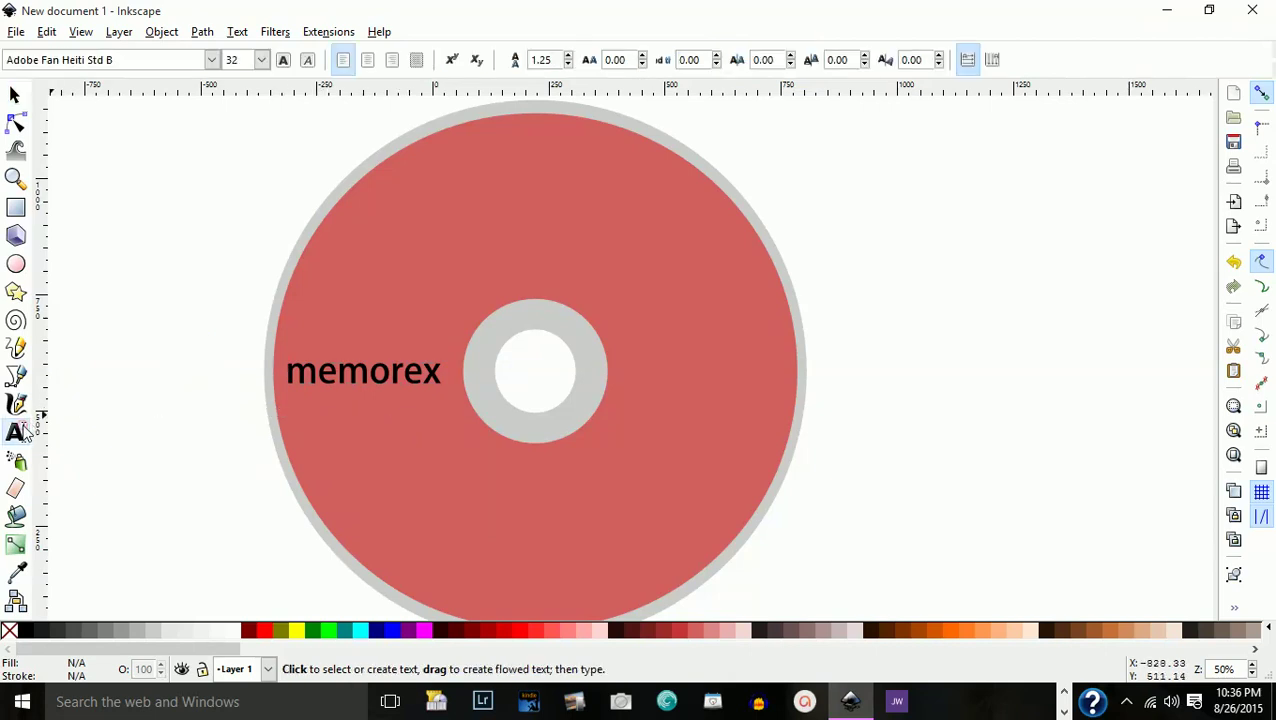
left_click(636, 378)
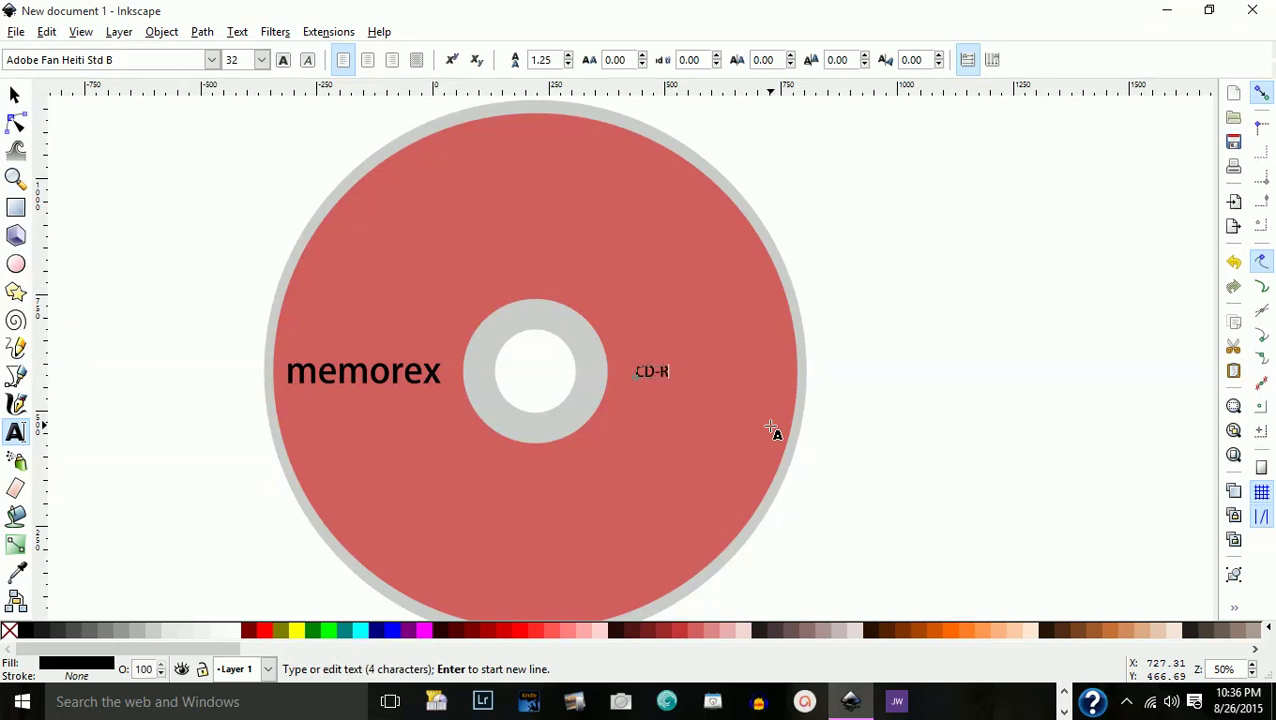
left_click(14, 95)
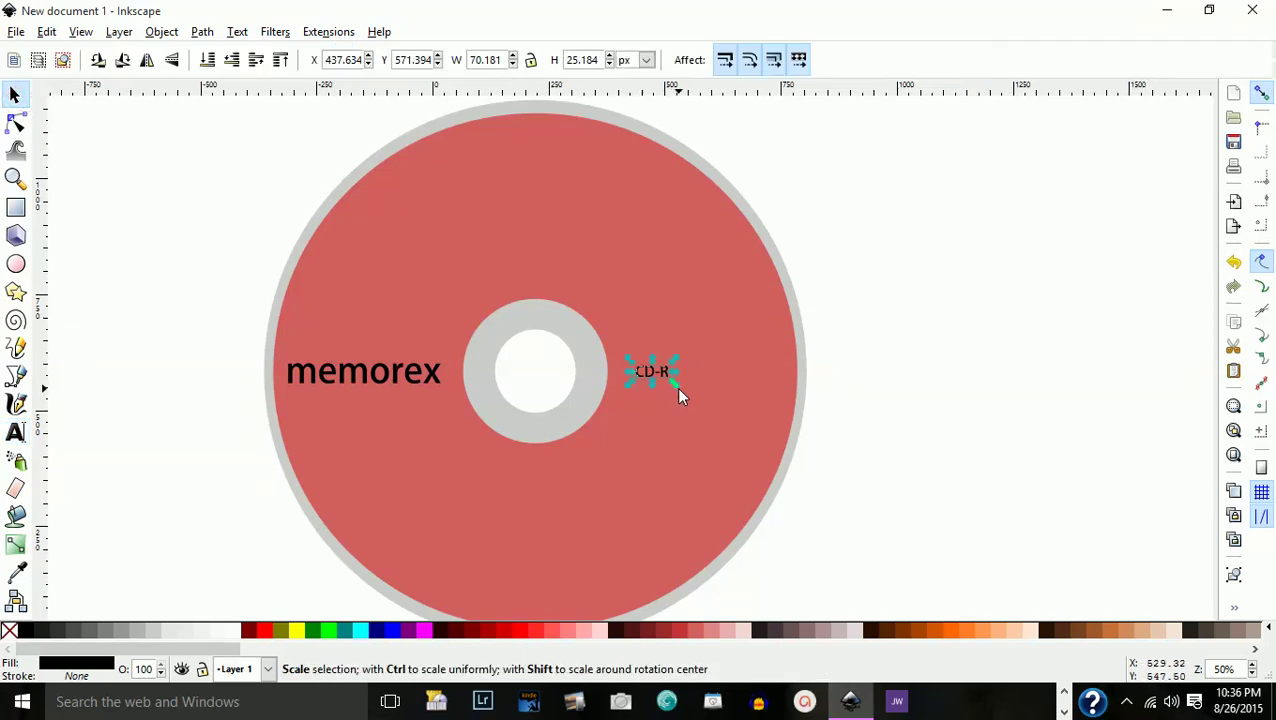
left_click_drag(677, 392, 705, 407)
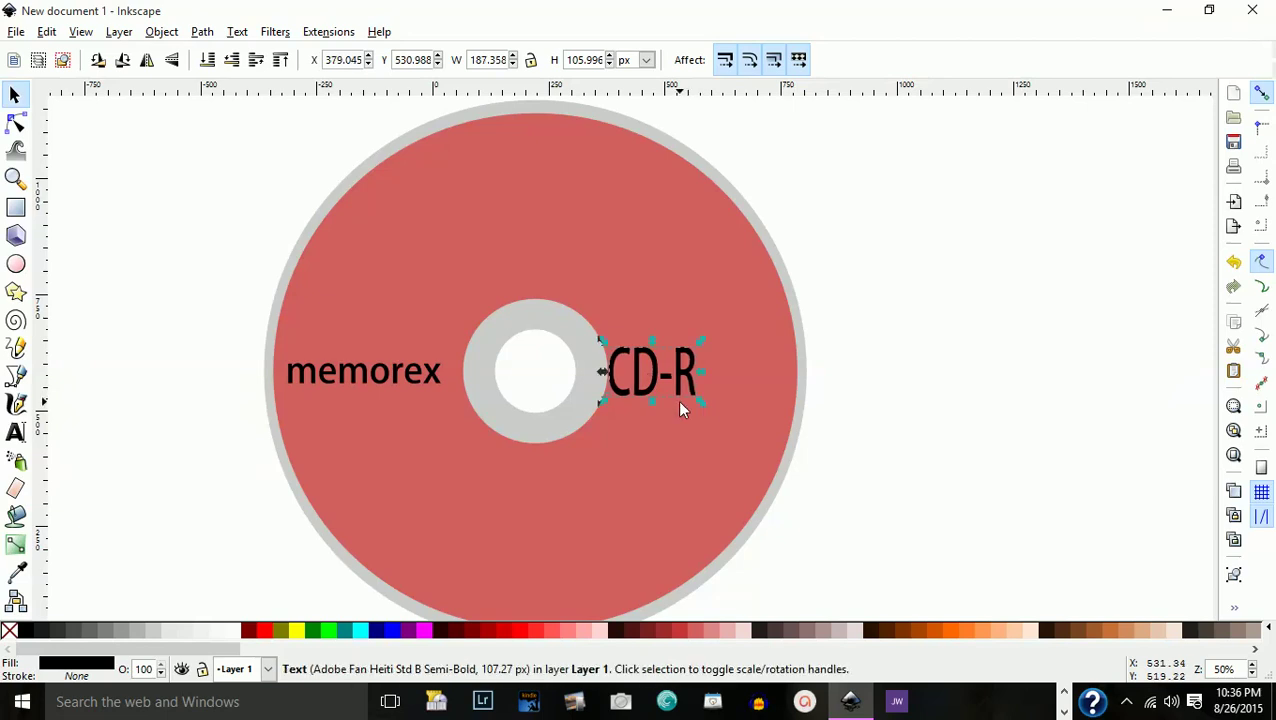
key("ctrl+z")
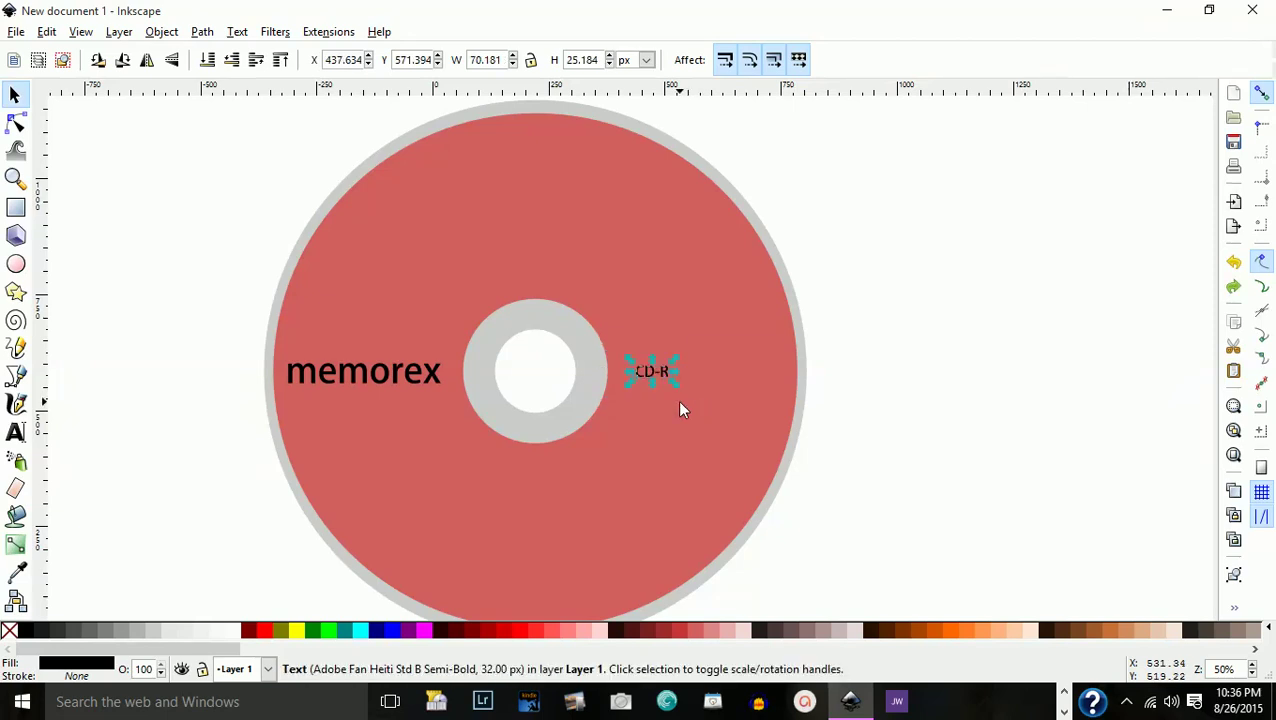
left_click_drag(677, 393, 757, 466)
mouse_move(698, 387)
left_mouse_down()
mouse_move(682, 350)
mouse_move(686, 368)
left_mouse_up()
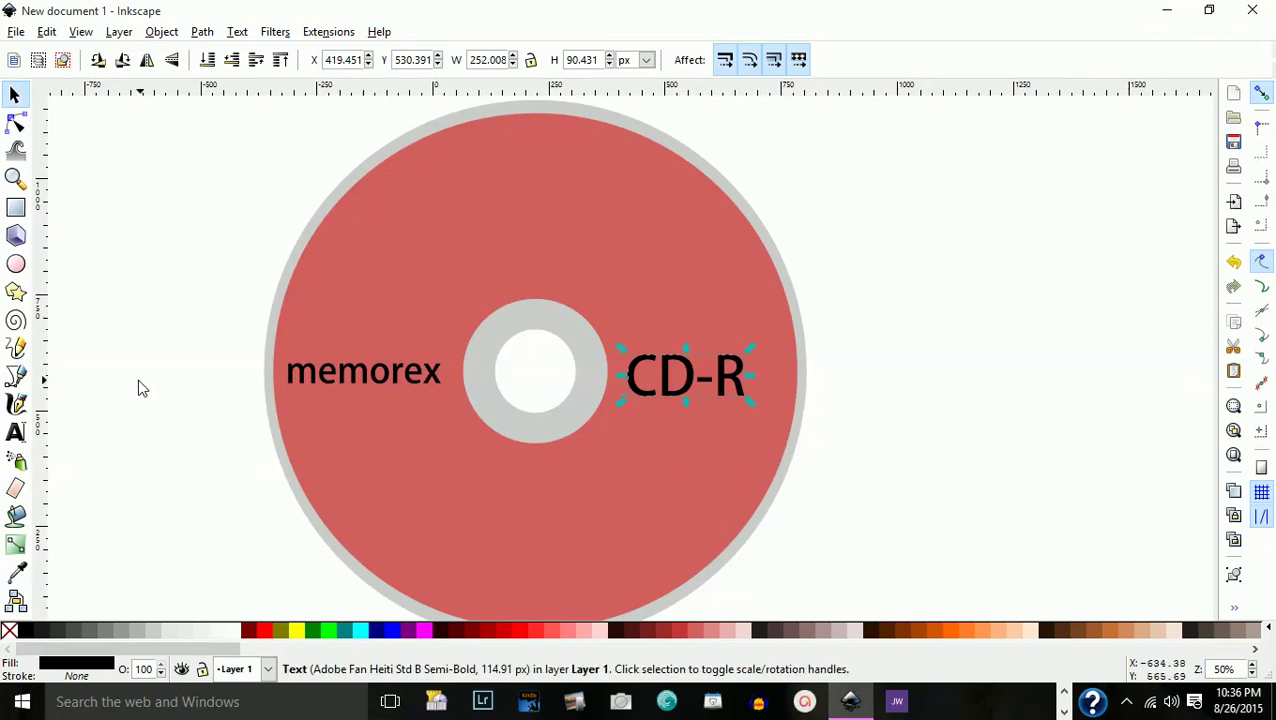
Type a small 'Cool Colors' caption and position it just above CD-R.
left_click(16, 432)
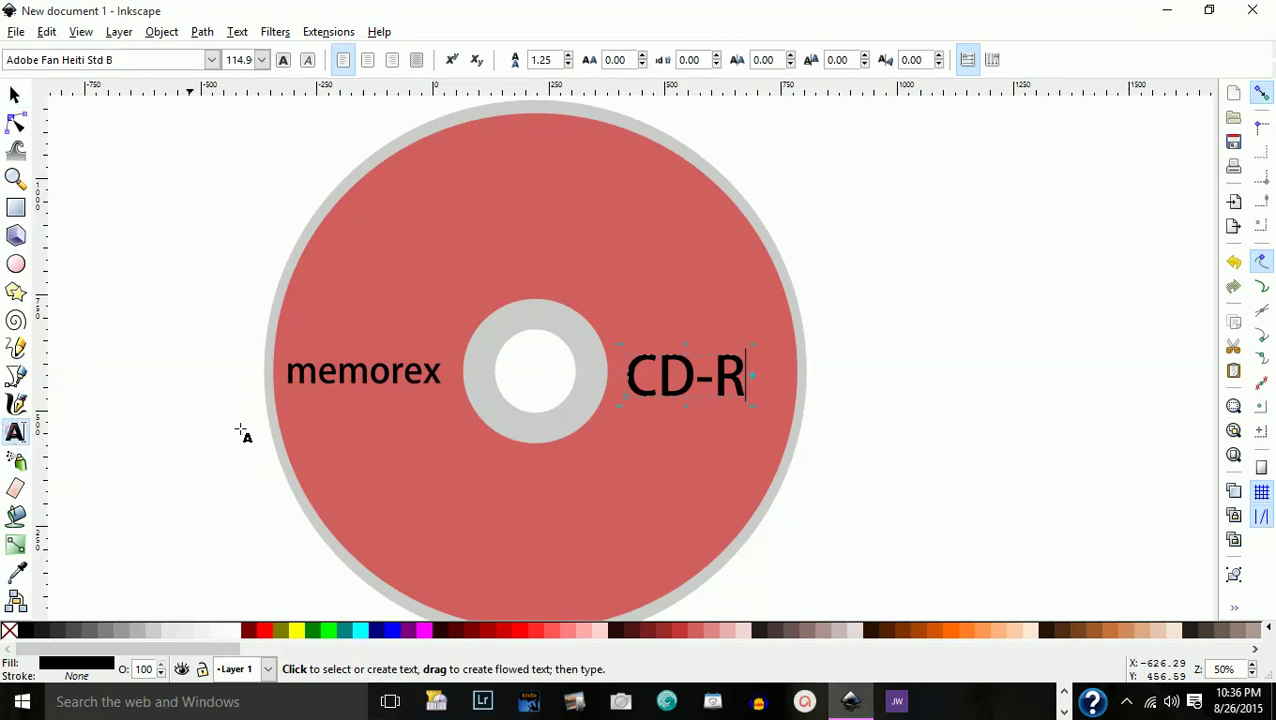
left_click(638, 332)
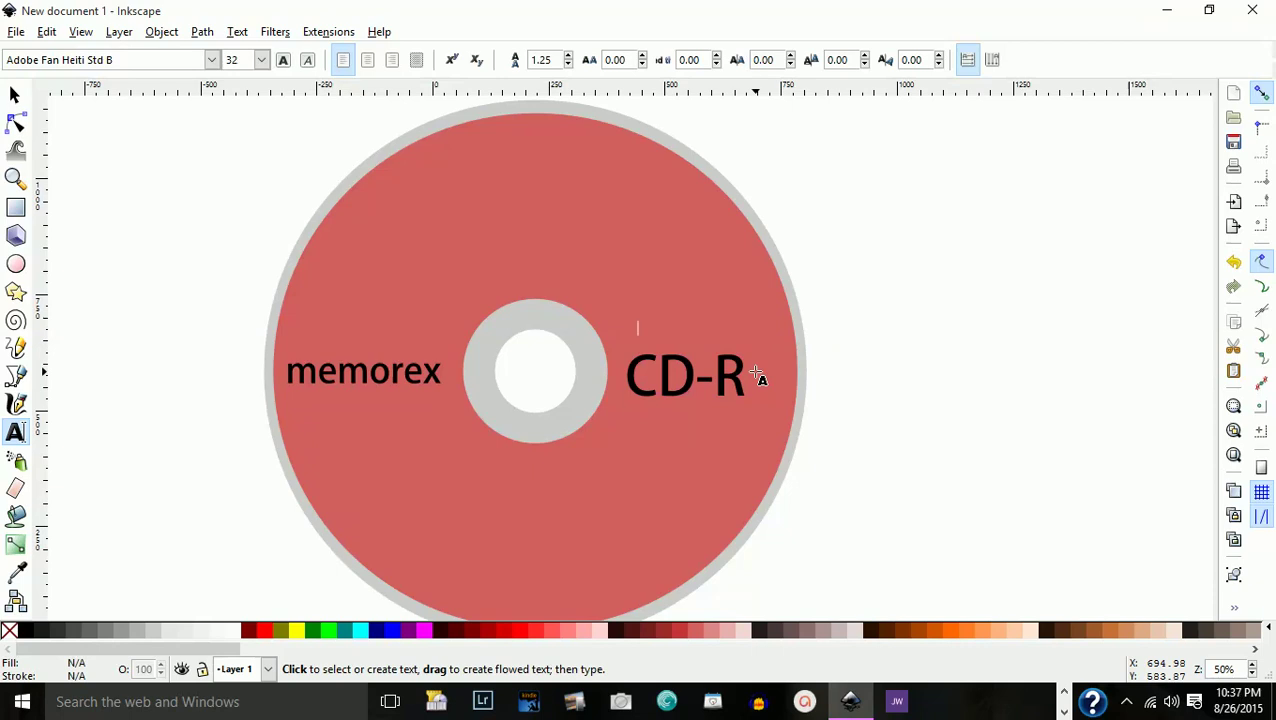
type("d")
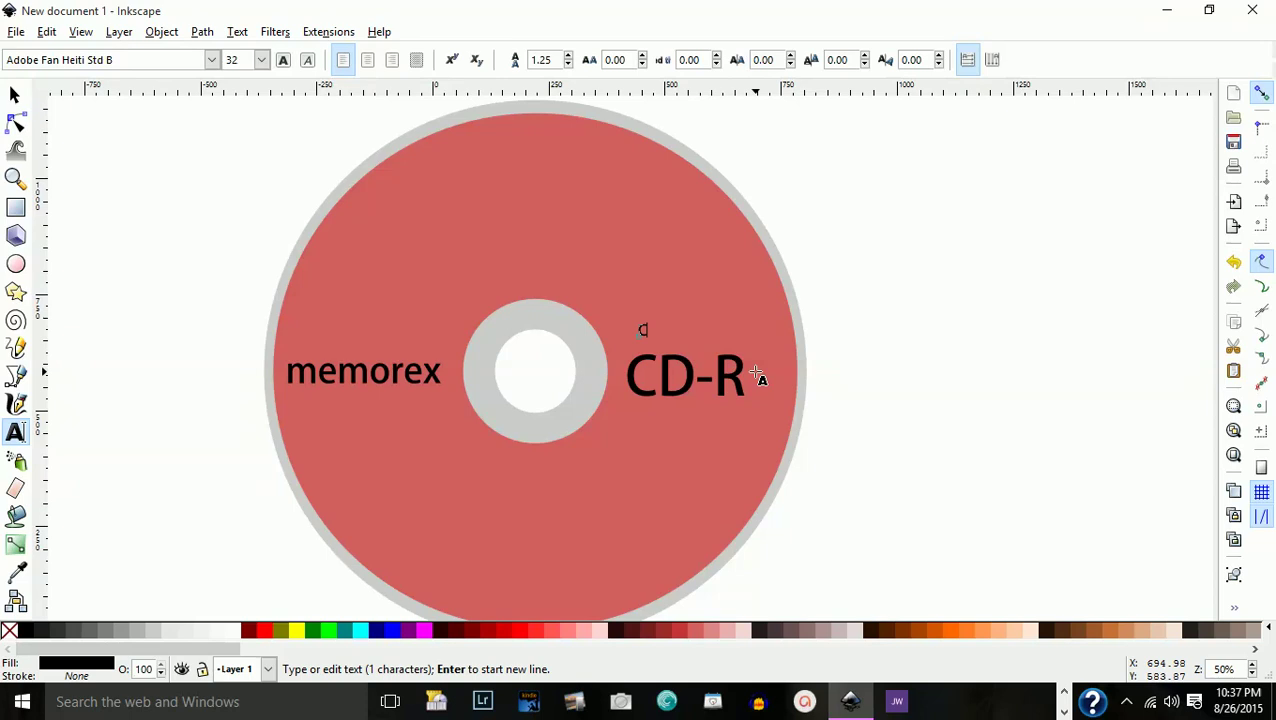
type("ool Color")
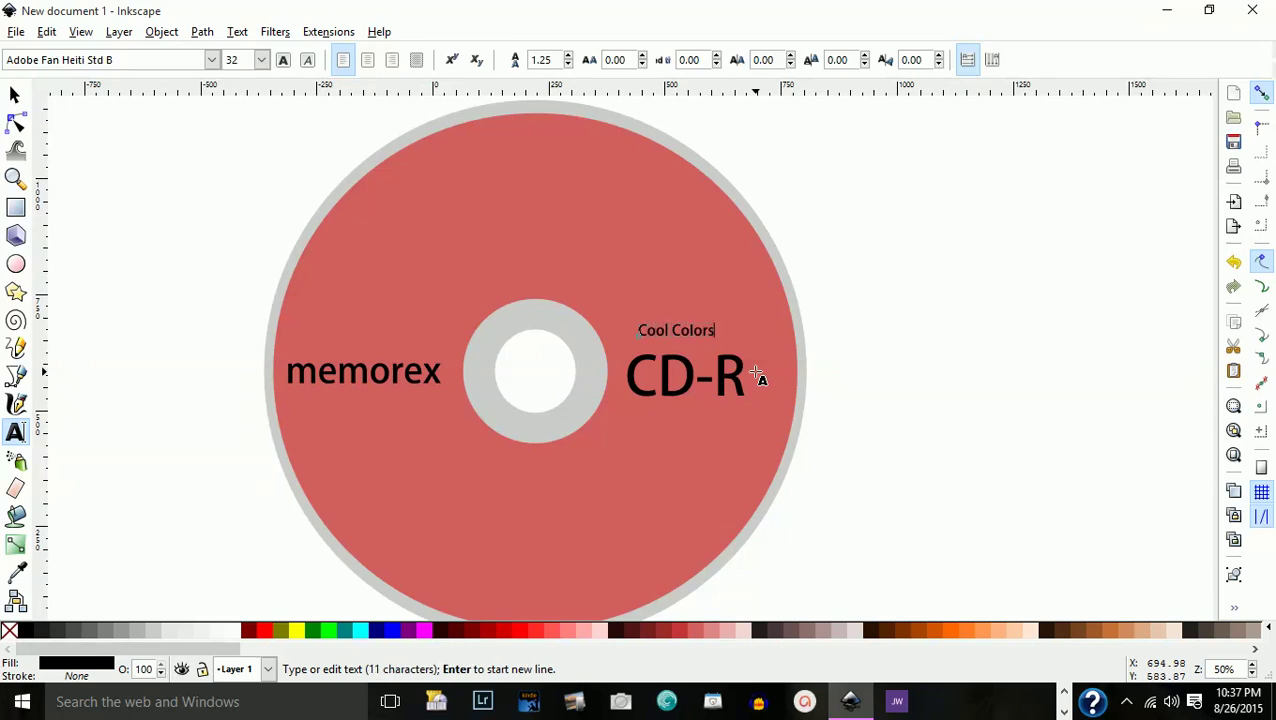
type("s")
left_click(15, 95)
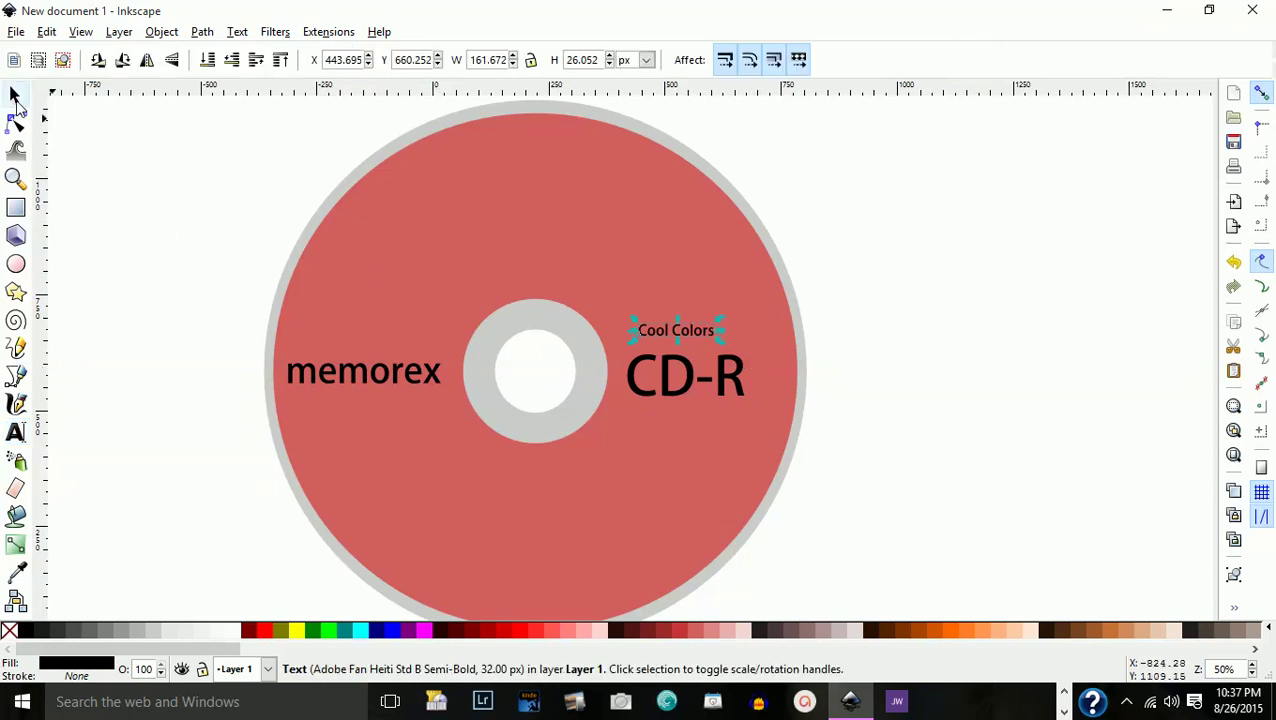
left_click_drag(662, 323, 730, 325)
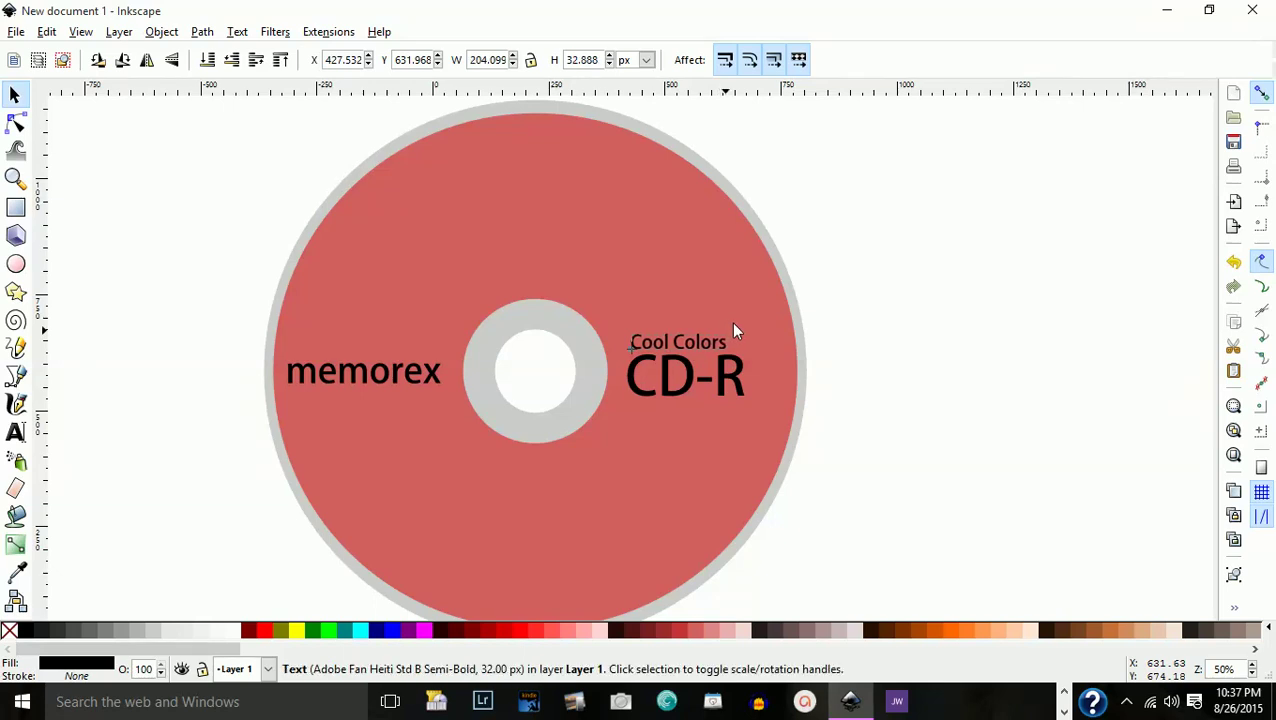
left_click(873, 395)
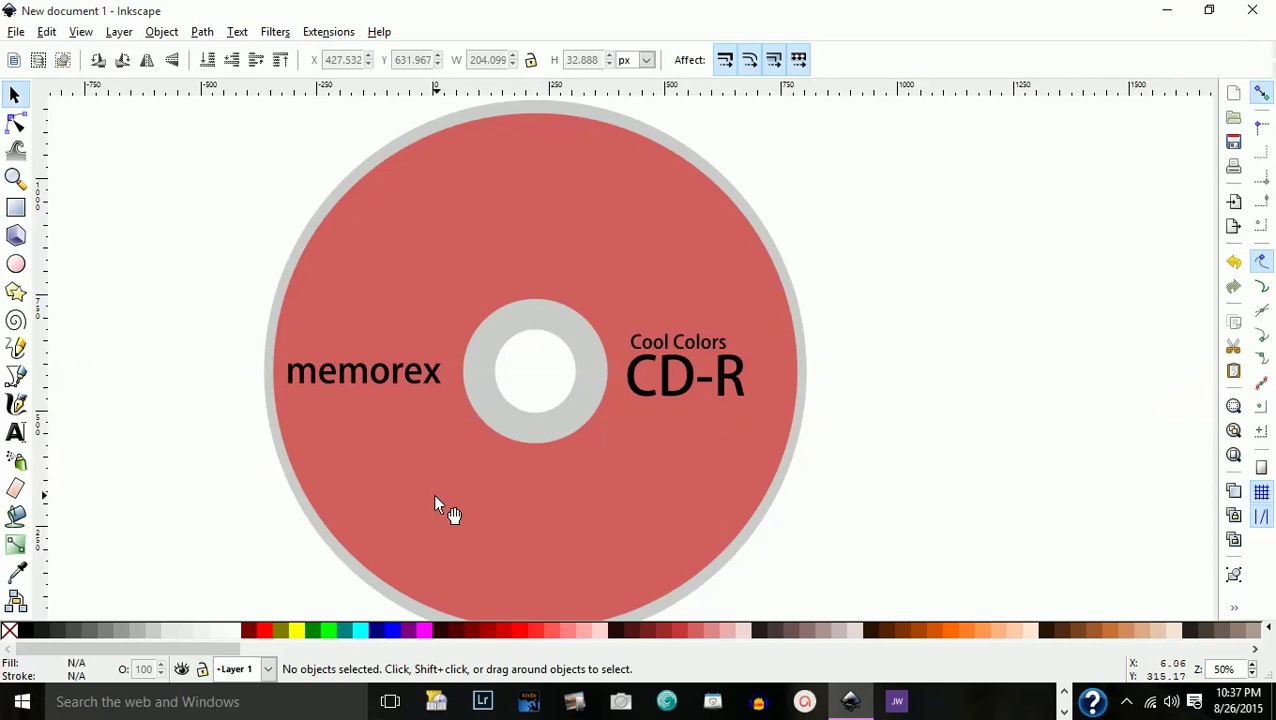
Duplicate the 'Cool Colors' text and nudge the copy down below CD-R.
left_click(651, 341)
right_click(651, 340)
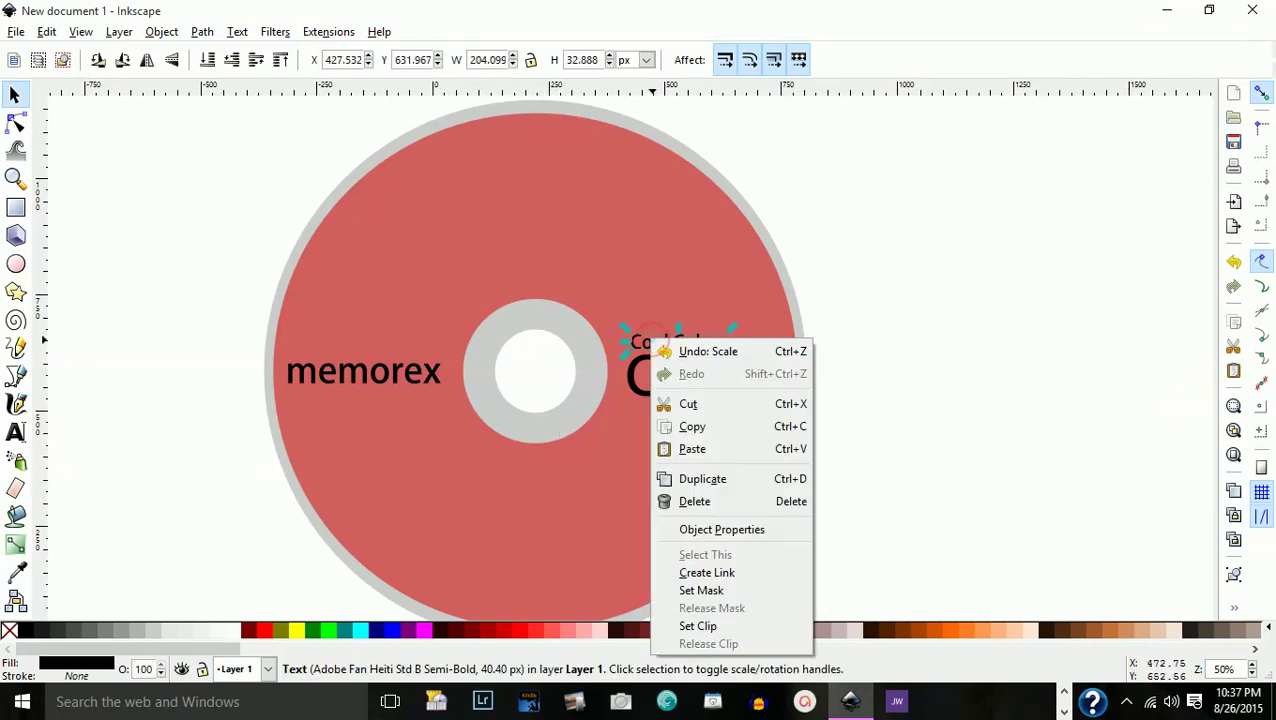
left_click(697, 486)
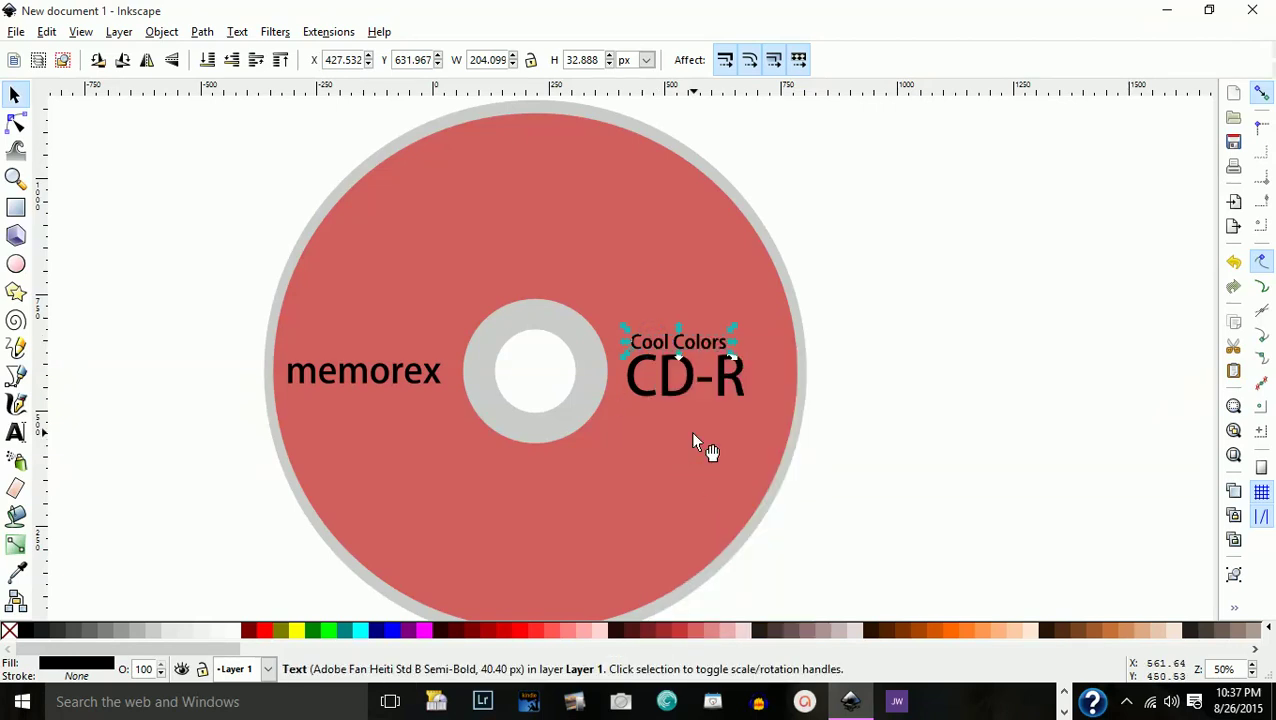
key("Down")
key("Down")
key("Down")
key("Down")
key("Down")
key("Down")
key("Down")
key("Down")
key("Down")
key("Down")
key("Down")
key("Down")
key("Down")
key("Down")
key("Down")
key("Down")
key("Down")
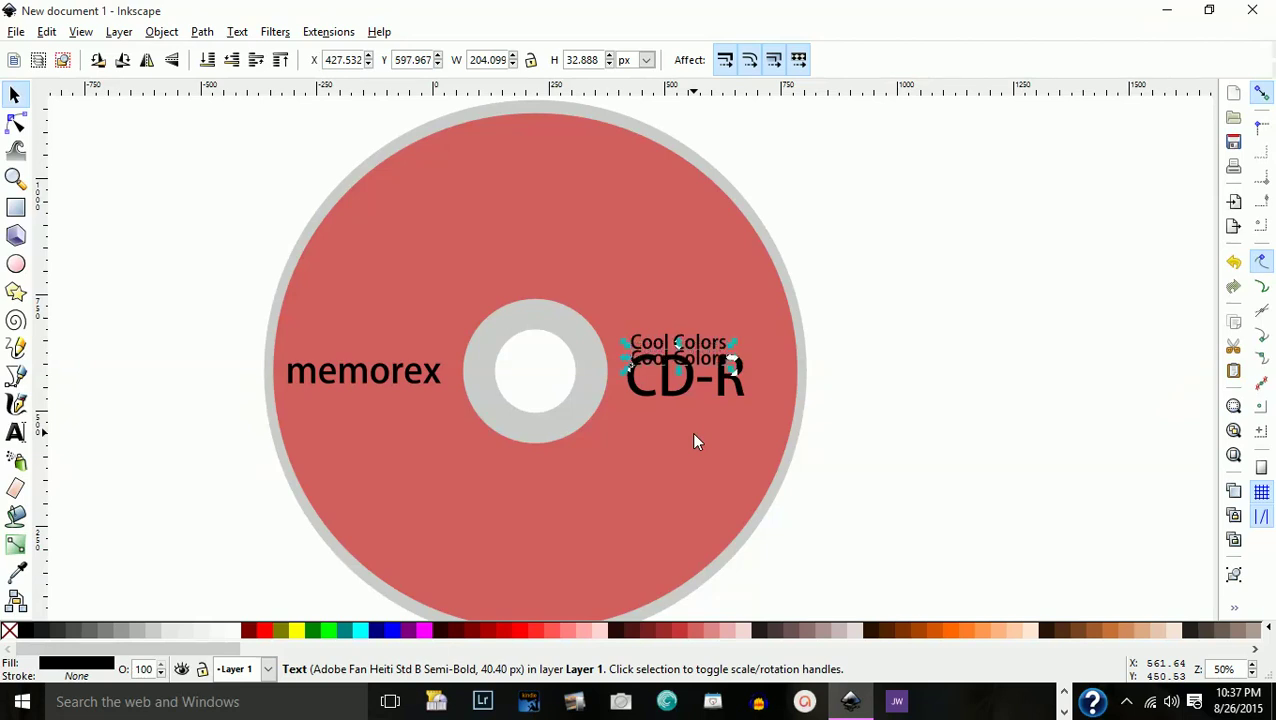
key("Down")
key("Down")
key("Down")
key("Down")
key("Down")
key("Down")
key("Down")
key("Down")
key("Down")
key("Down")
key("Down")
key("Down")
key("Down")
key("Down")
key("Down")
key("Down")
key("Down")
key("Down")
key("Down")
key("Down")
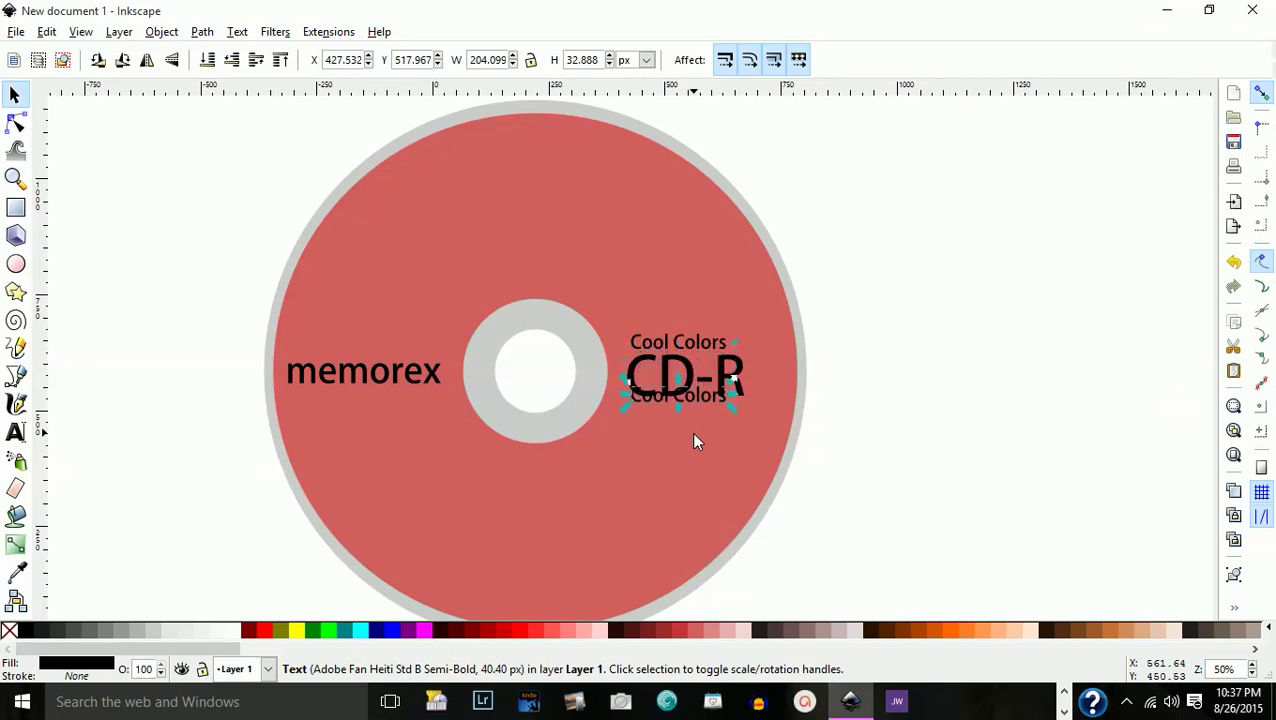
key("Down")
key("Down")
key("Down")
key("Down")
key("Down")
key("Down")
key("Down")
key("Down")
key("Down")
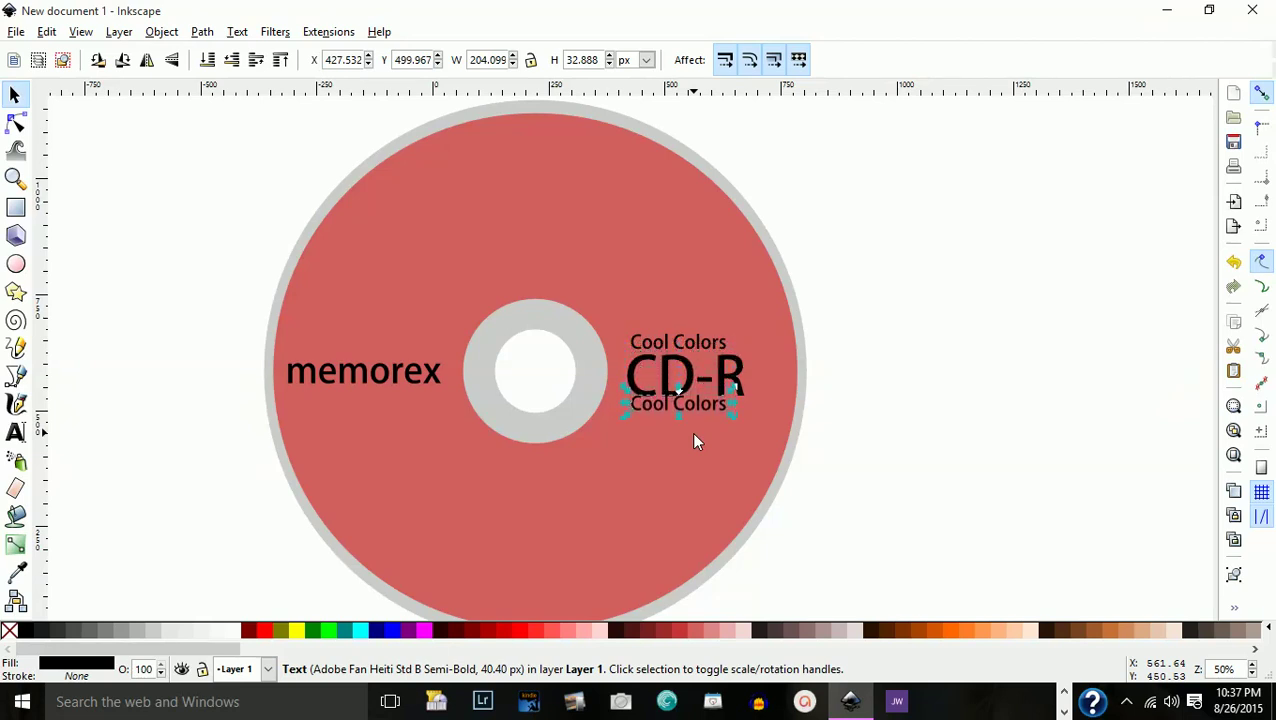
key("Down")
key("Down")
key("Down")
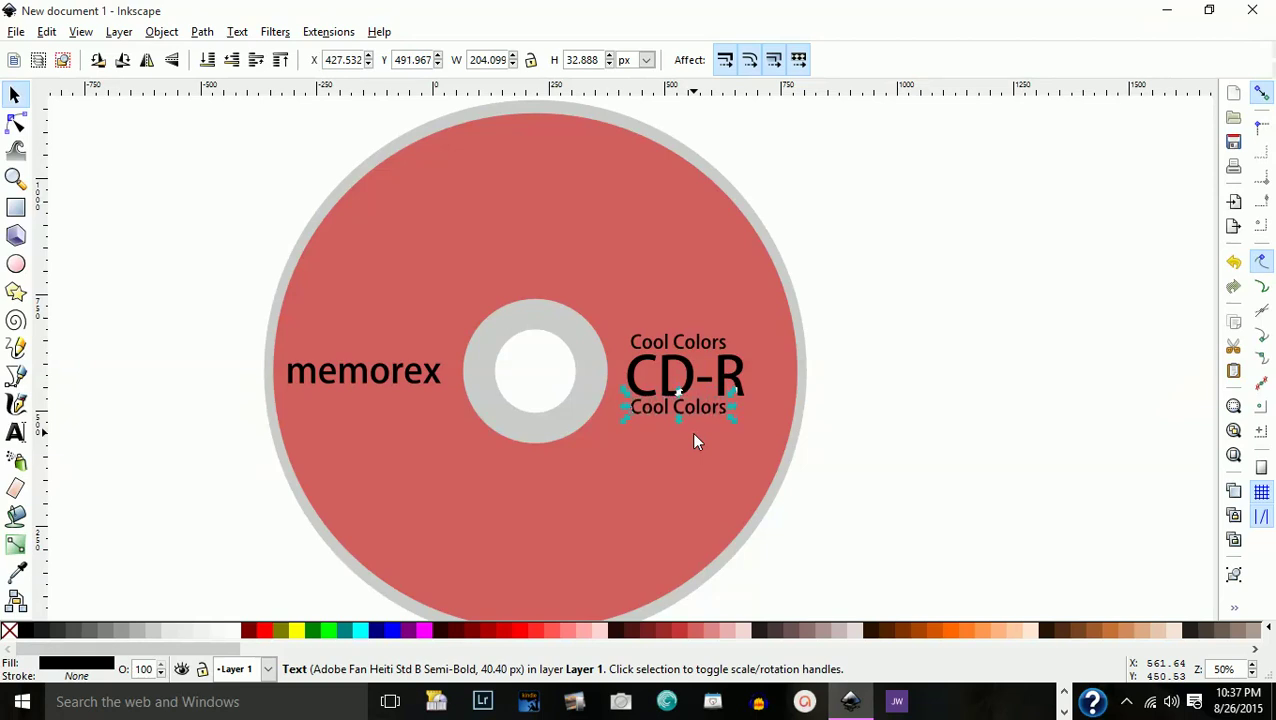
Replace the copy's wording with '52x 700MB 80min'.
left_click(15, 432)
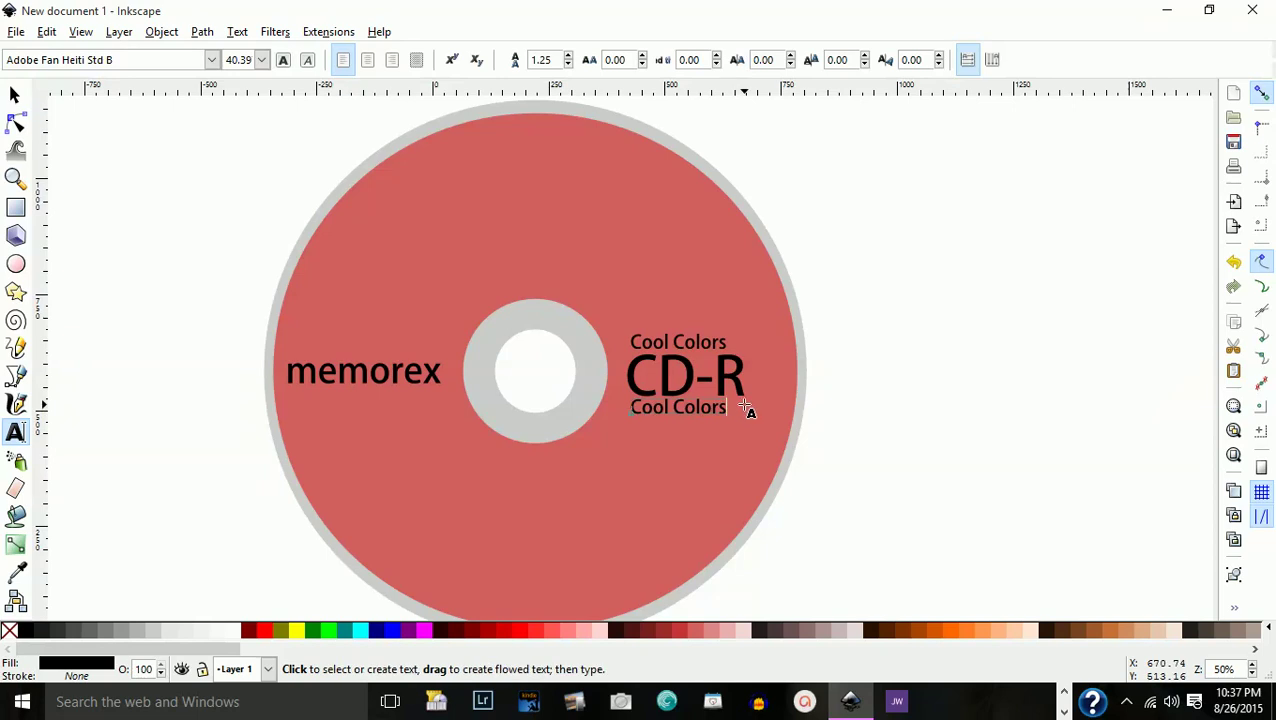
key("BackSpace")
key("BackSpace")
key("BackSpace")
key("BackSpace")
key("BackSpace")
key("BackSpace")
key("BackSpace")
key("BackSpace")
key("BackSpace")
key("BackSpace")
key("BackSpace")
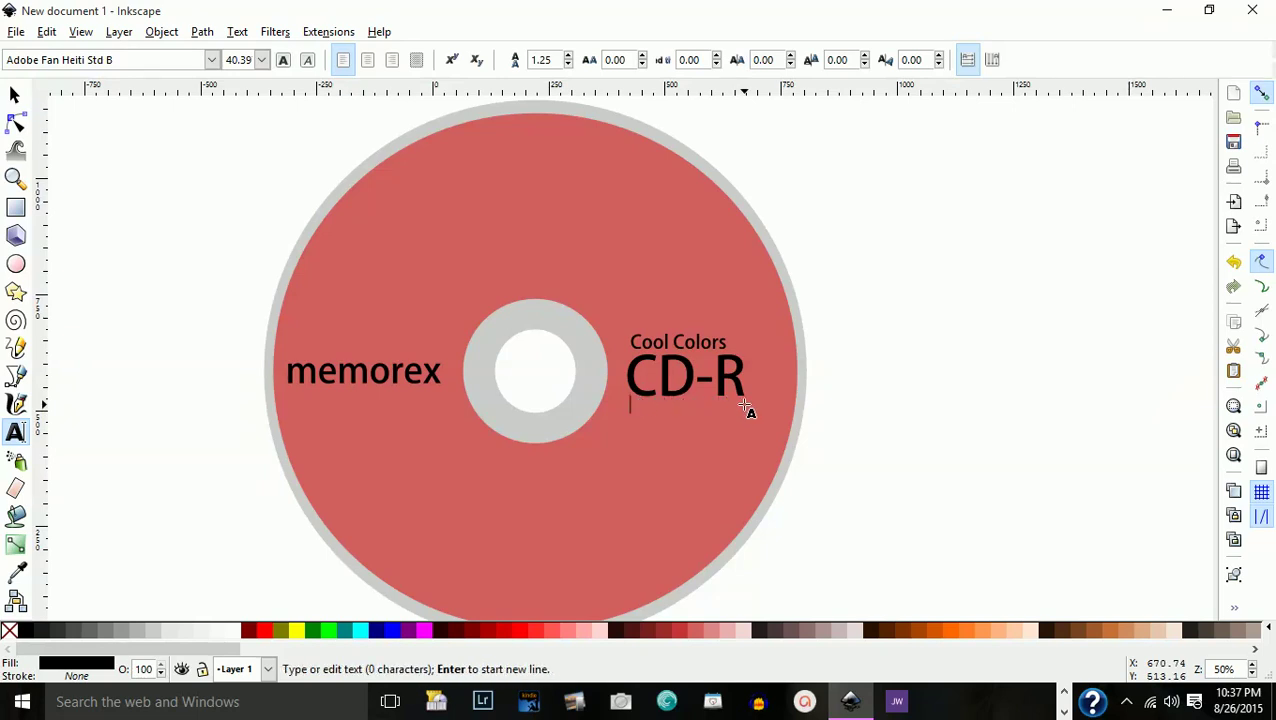
type("52x 700M")
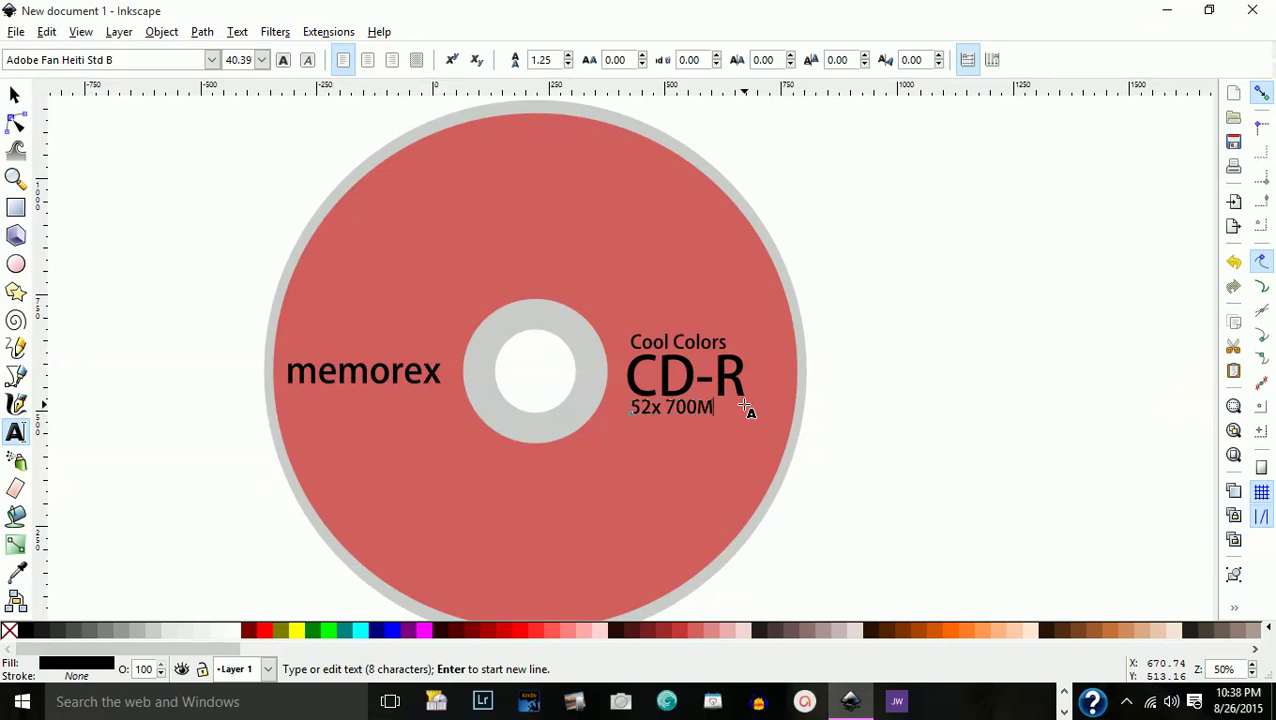
type("B")
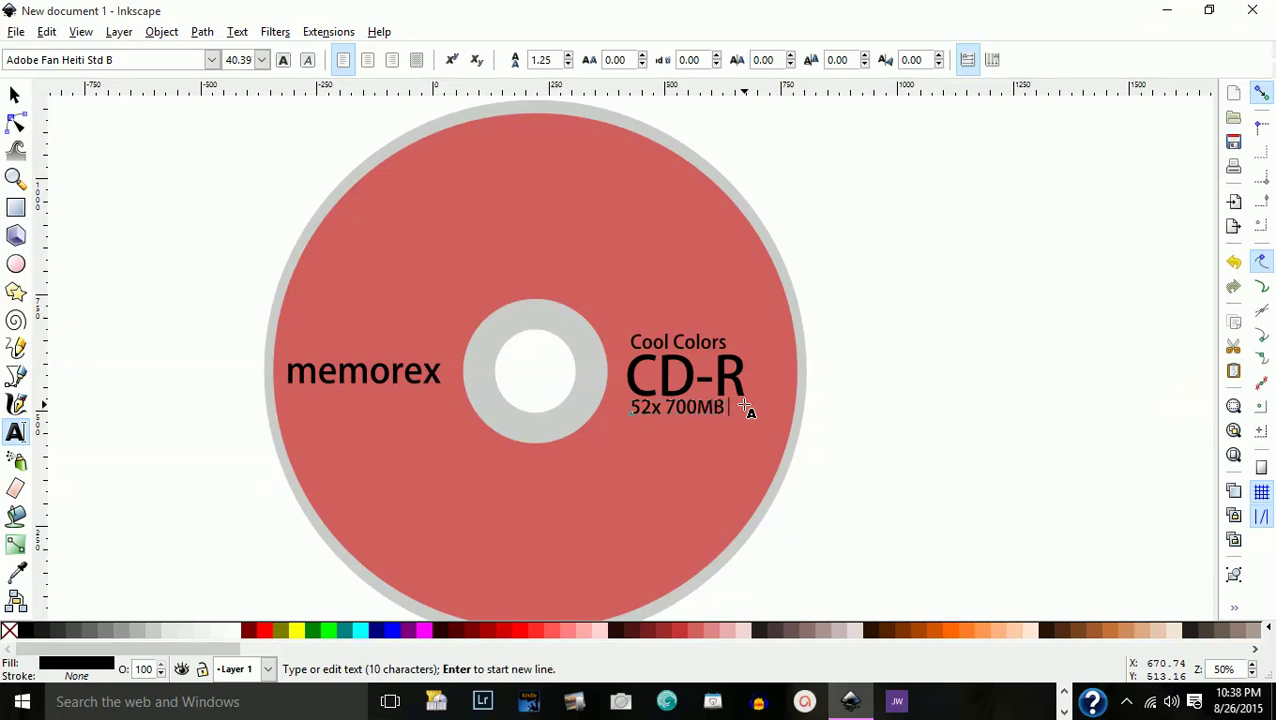
type(" 80 m")
key("BackSpace")
key("BackSpace")
type("min")
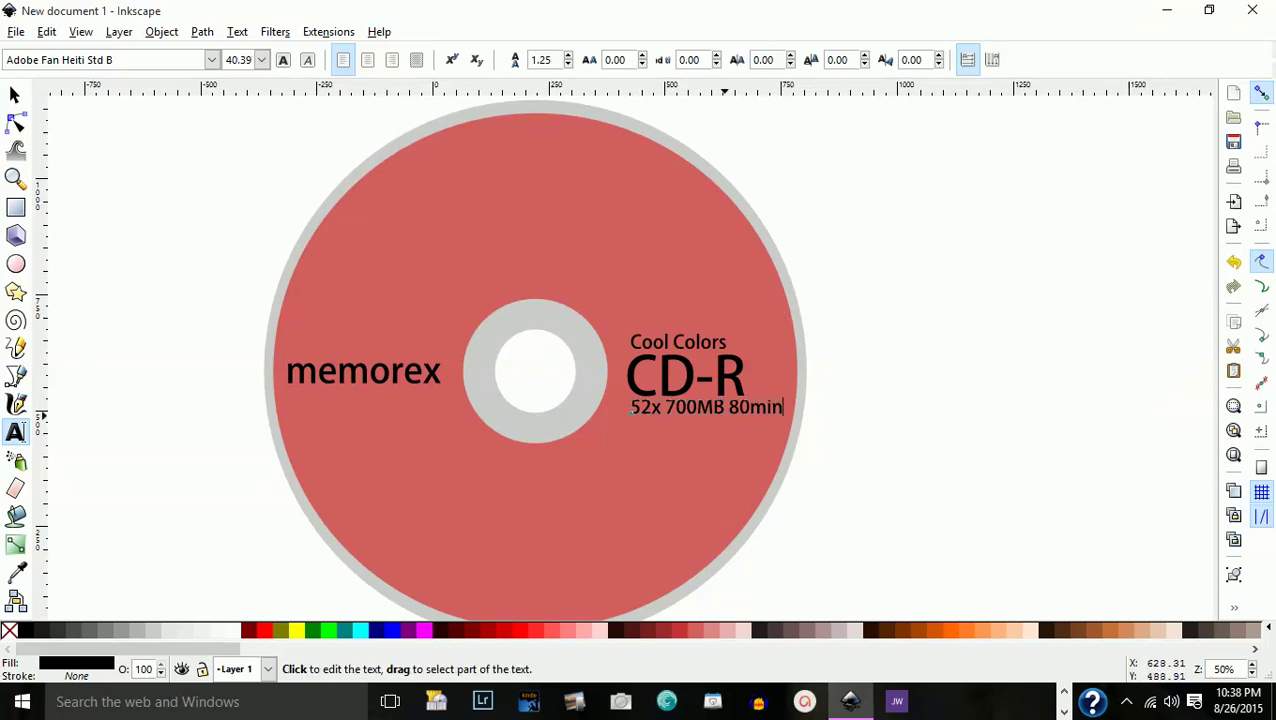
Scale the '52x 700MB 80min' line down to 231.179 × 22.532 px so it fits under 'CD-R'.
left_click(14, 94)
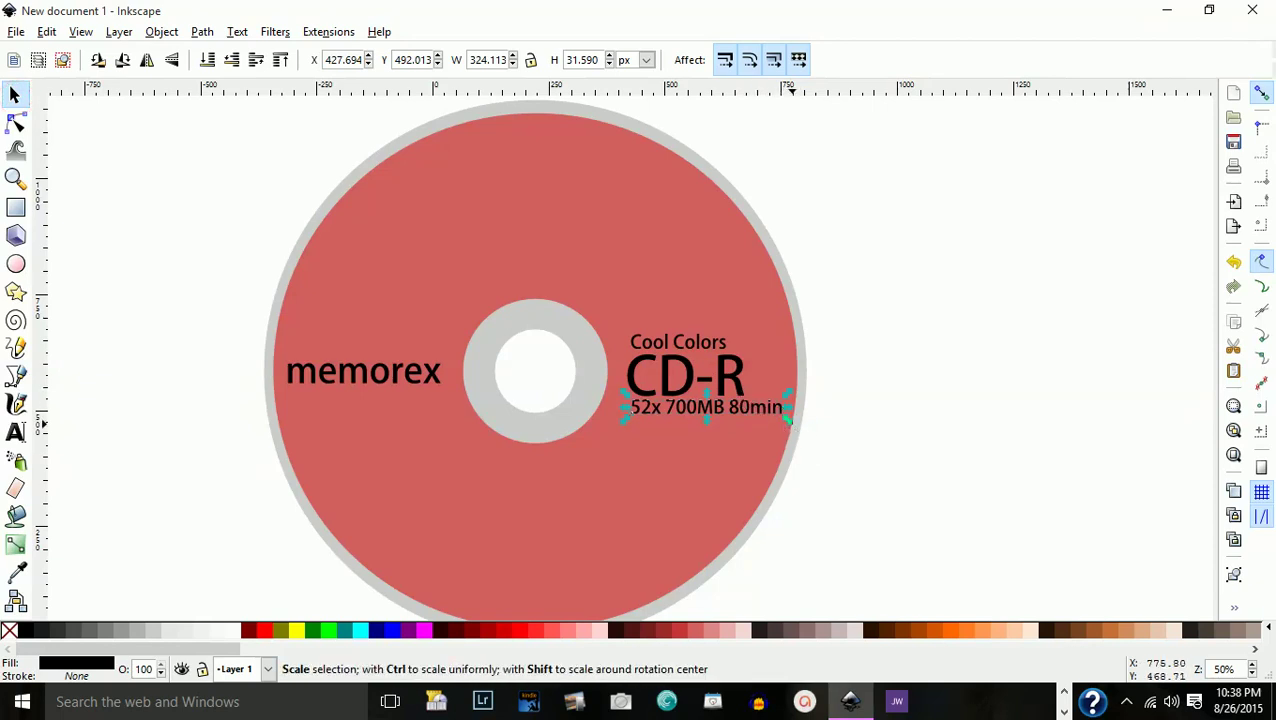
left_click_drag(786, 421, 740, 420)
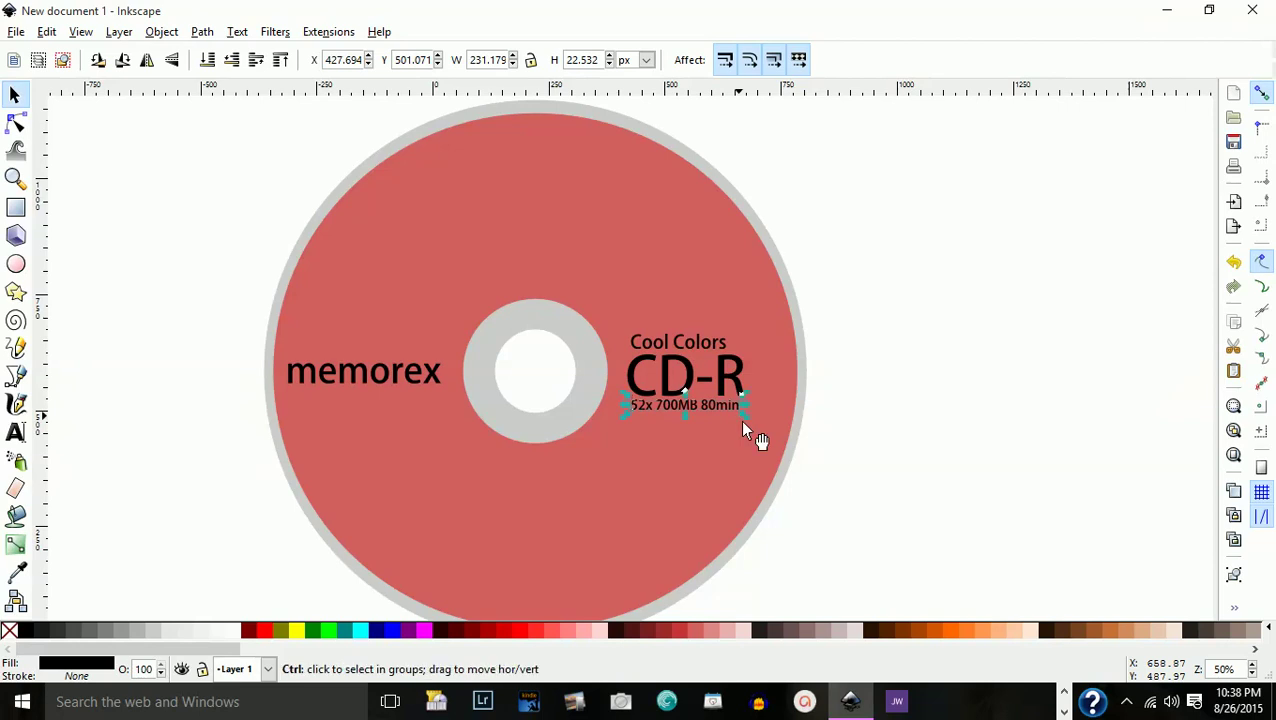
left_click(886, 420)
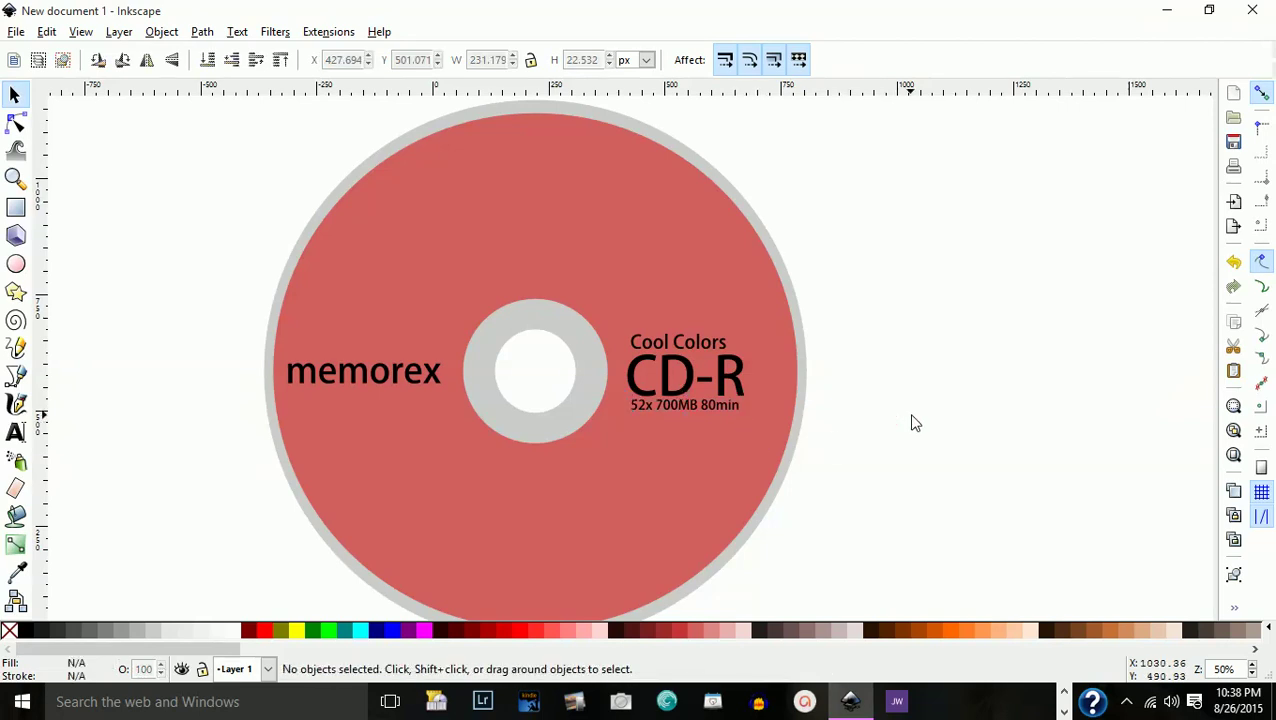